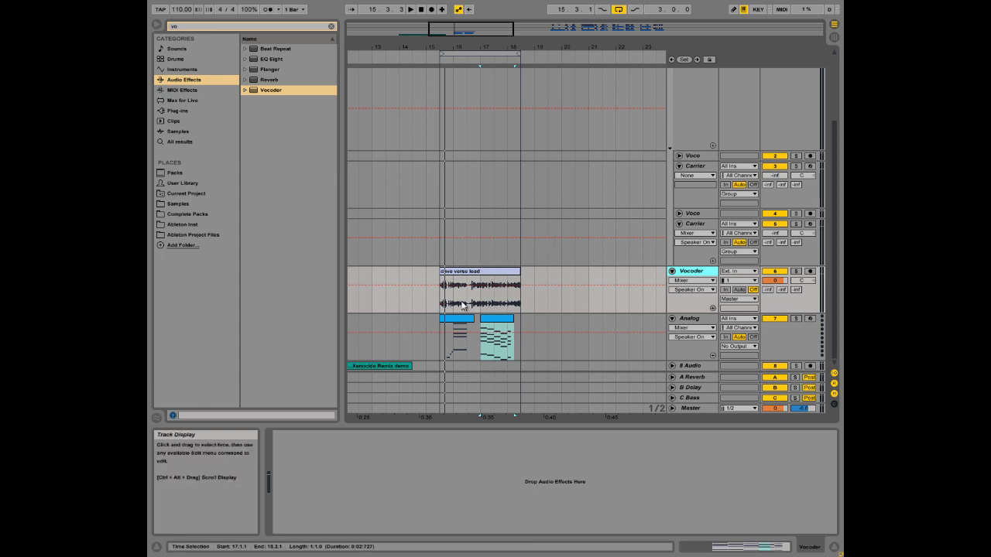
# Play back the remix demo clip on the 8 Audio track as a reference
pyautogui.click(389, 364)
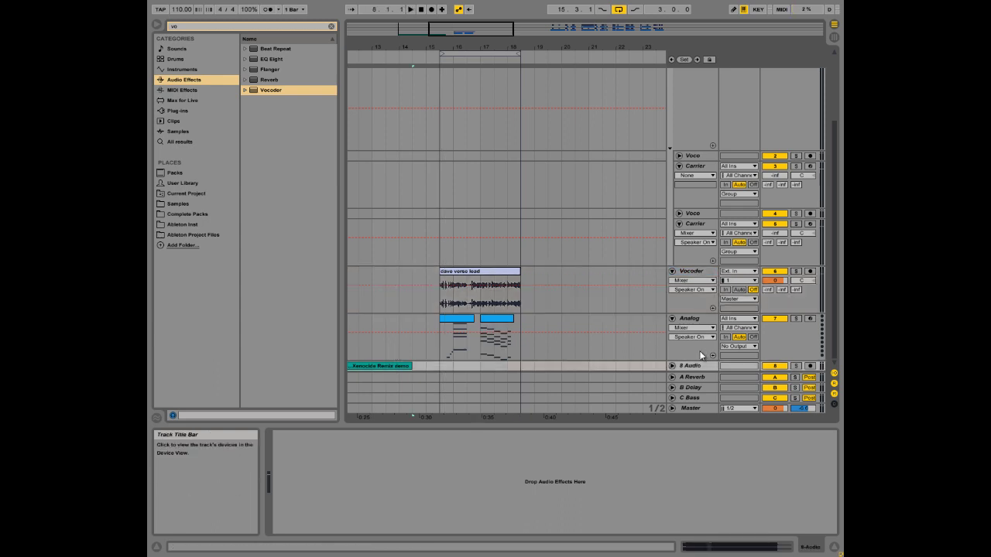
pyautogui.press('space')
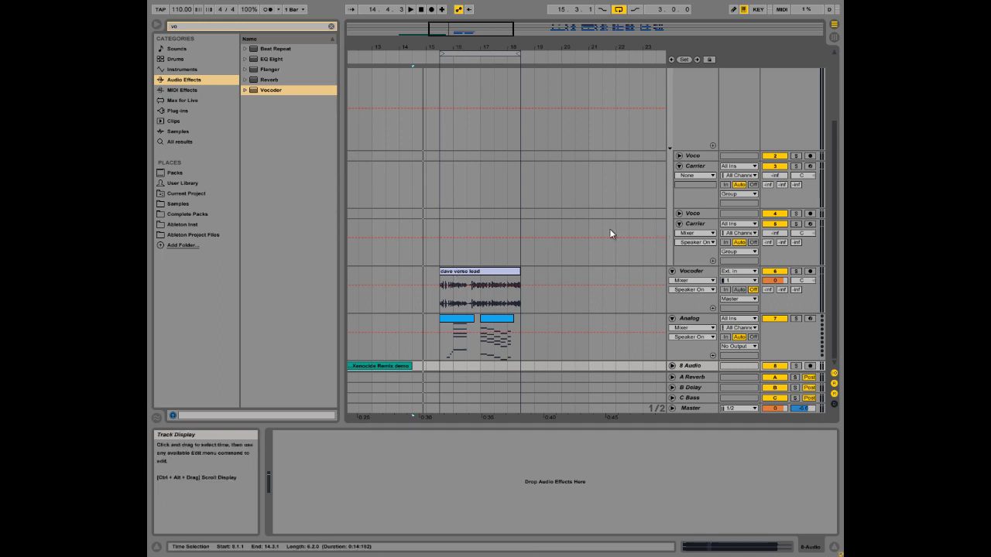
pyautogui.scroll(2, 636, 217)
pyautogui.scroll(-2, 636, 217)
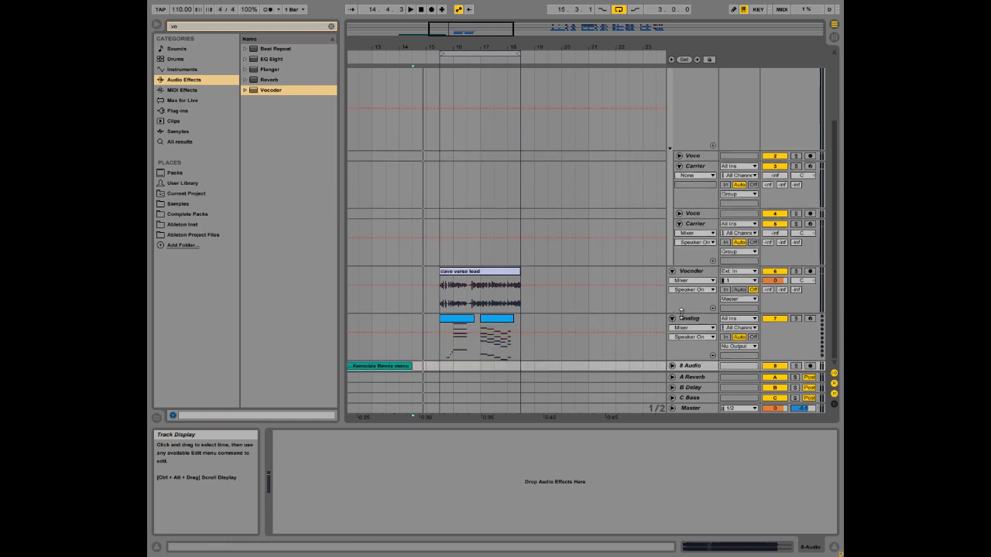
# Solo the Vocoder track, audition the "dave verse lead" vocal clip, and take the track out of solo
pyautogui.click(694, 273)
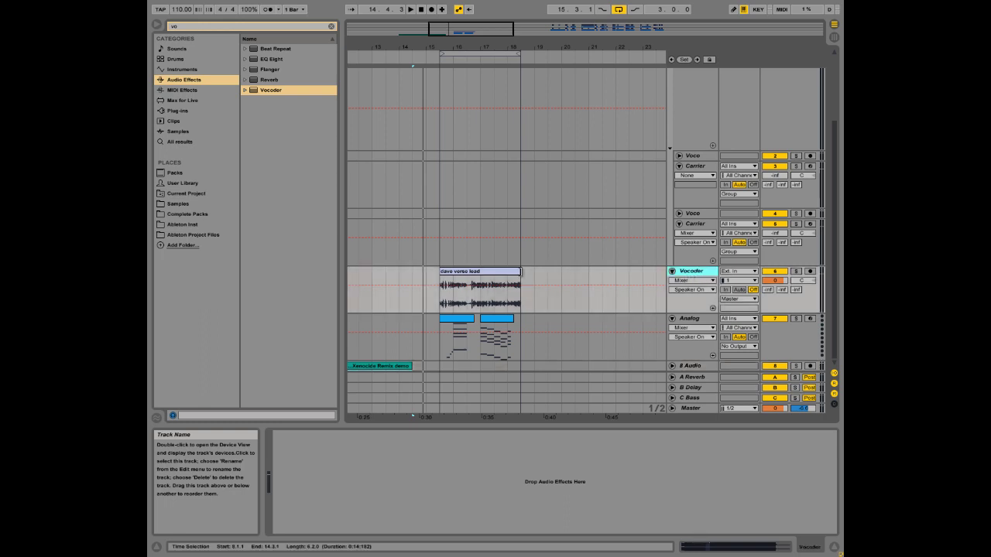
pyautogui.click(486, 273)
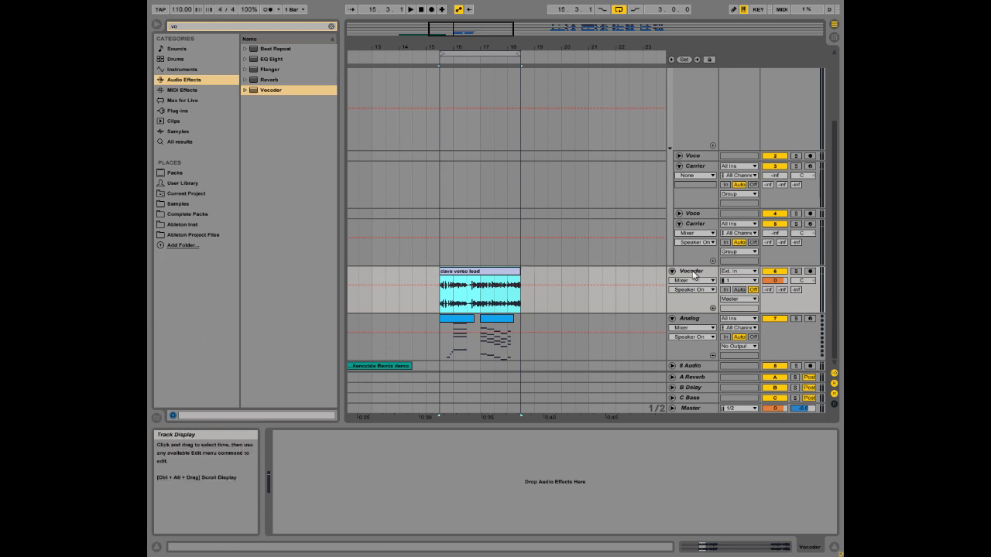
pyautogui.click(796, 271)
pyautogui.press('space')
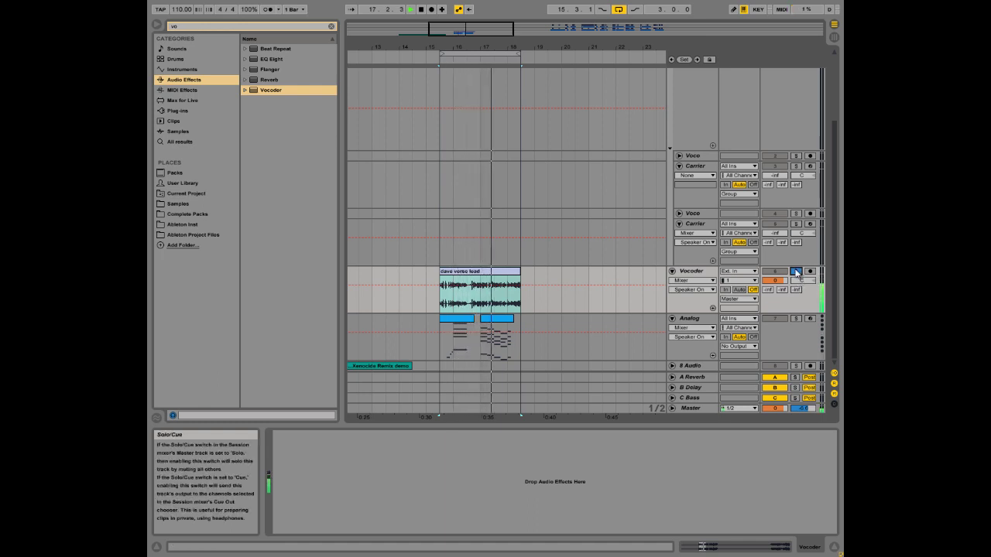
pyautogui.click(796, 271)
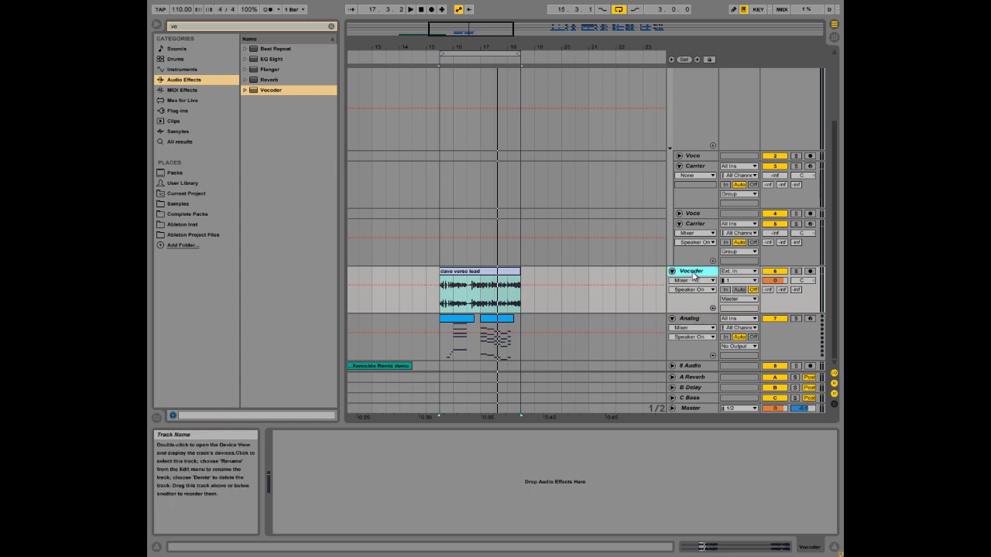
# Add the Vocoder audio effect to the Vocoder track holding the vocal clip
pyautogui.click(179, 25)
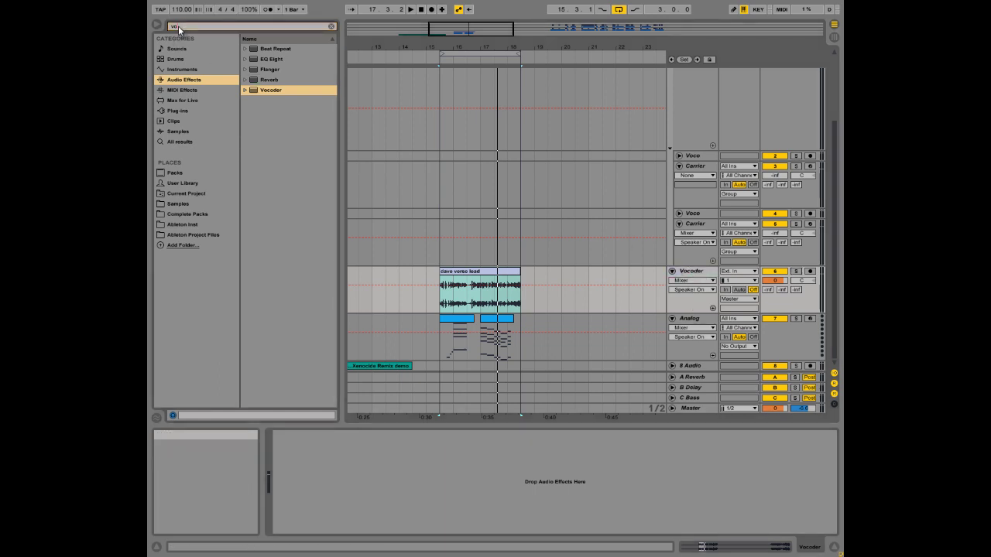
pyautogui.click(259, 90)
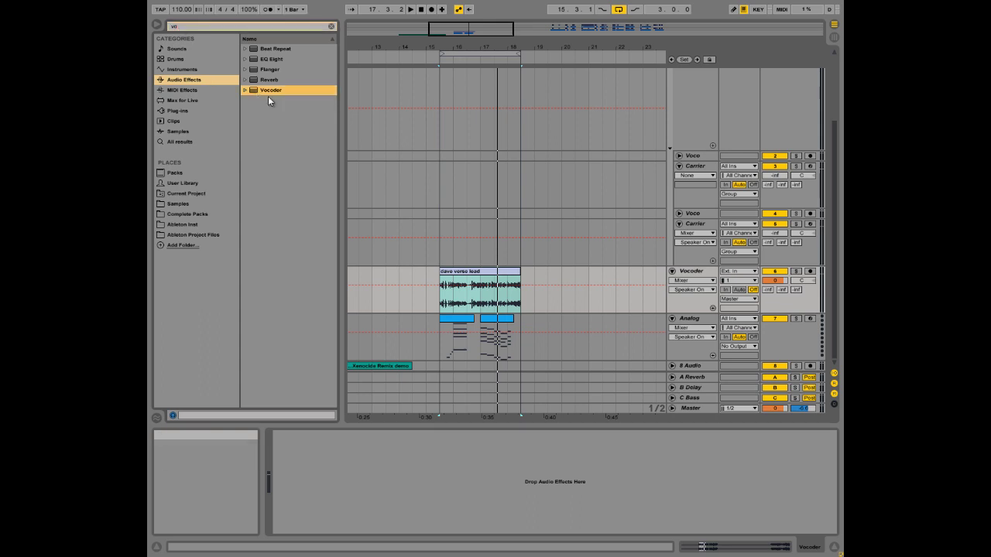
pyautogui.click(695, 273)
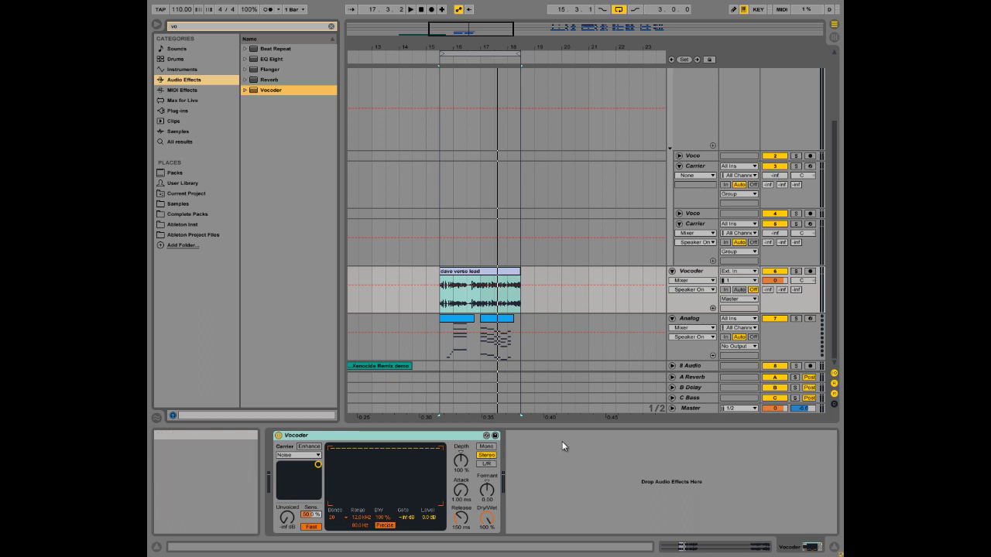
# Select the vocal clip's full time range, and the same range over the MIDI clips on the Analog track
pyautogui.click(693, 320)
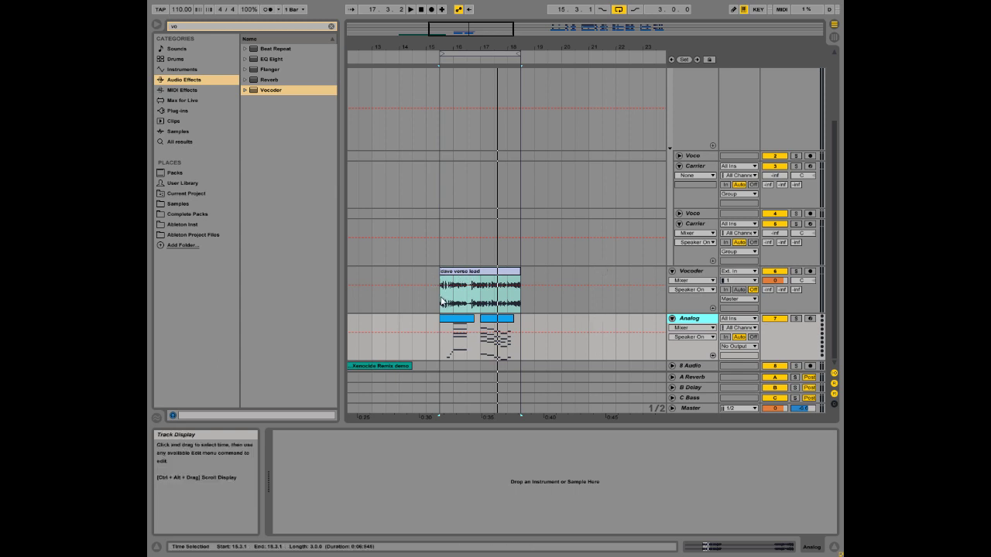
pyautogui.moveTo(442, 302); pyautogui.dragTo(524, 297)
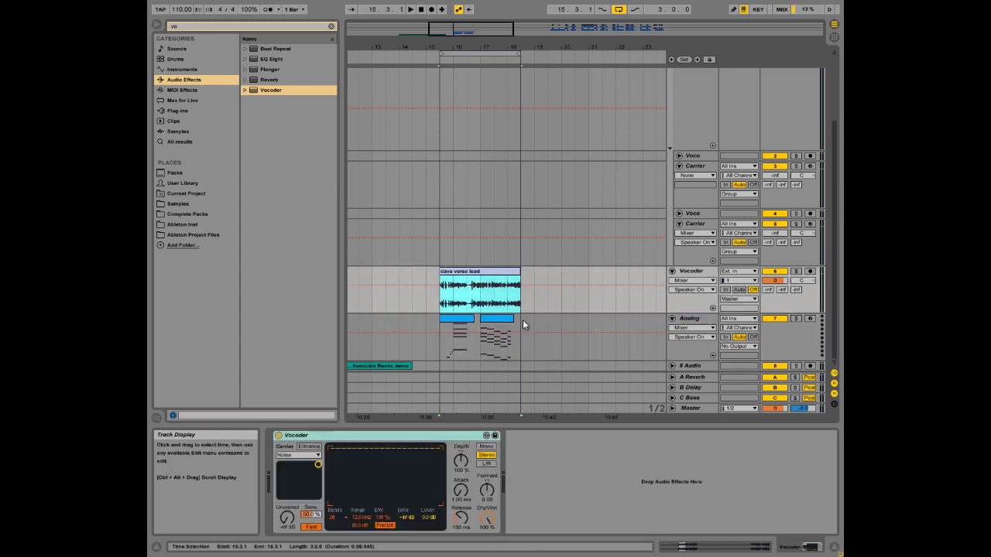
pyautogui.moveTo(516, 348); pyautogui.dragTo(440, 339)
pyautogui.click(440, 345)
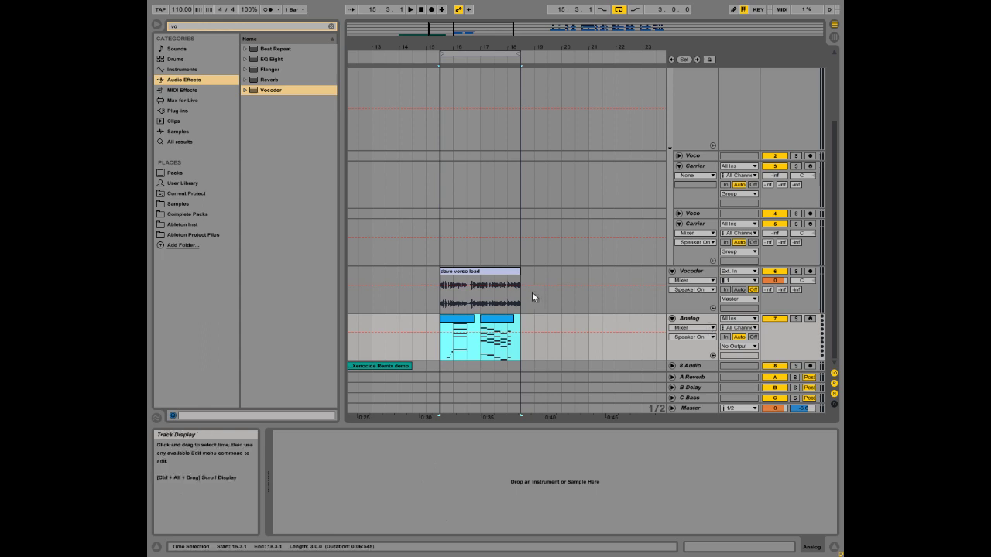
# Search the instruments for "anal" and load the Analog synth onto the Analog track
pyautogui.click(697, 321)
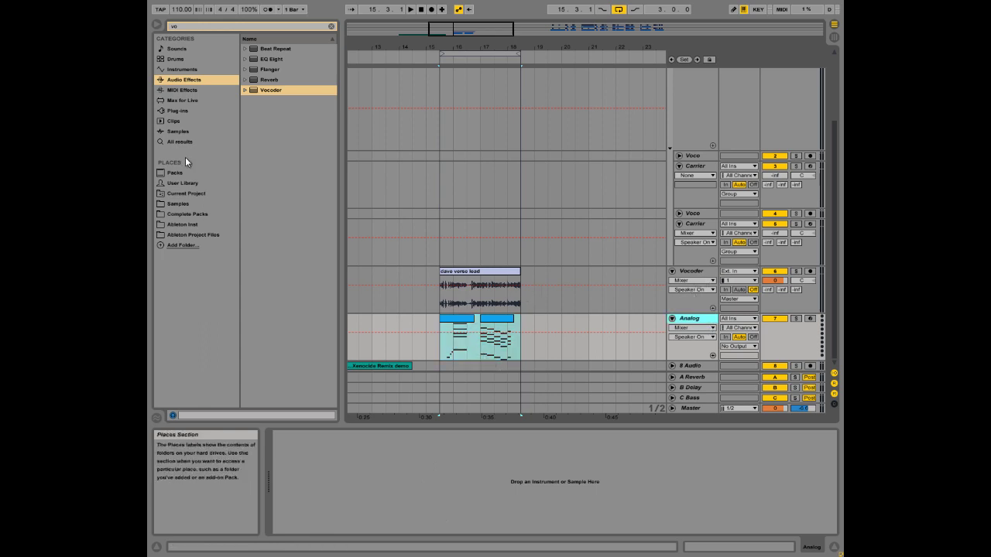
pyautogui.hotkey('ctrl', 'f')
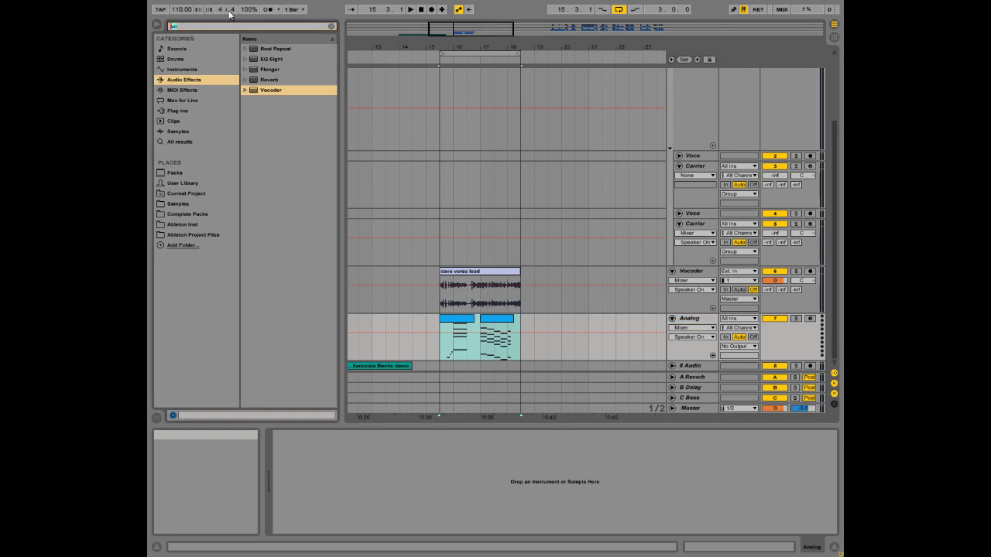
pyautogui.write('anal')
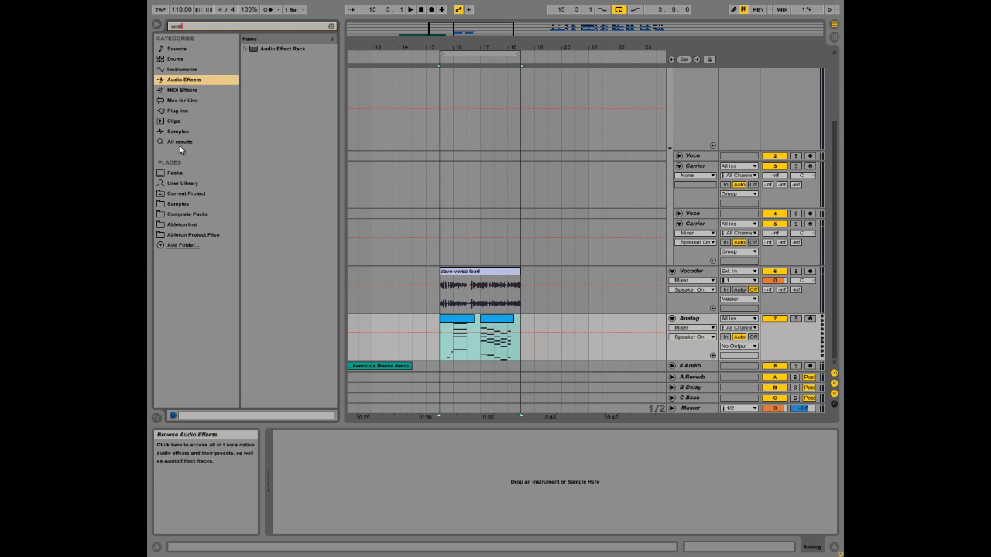
pyautogui.click(189, 69)
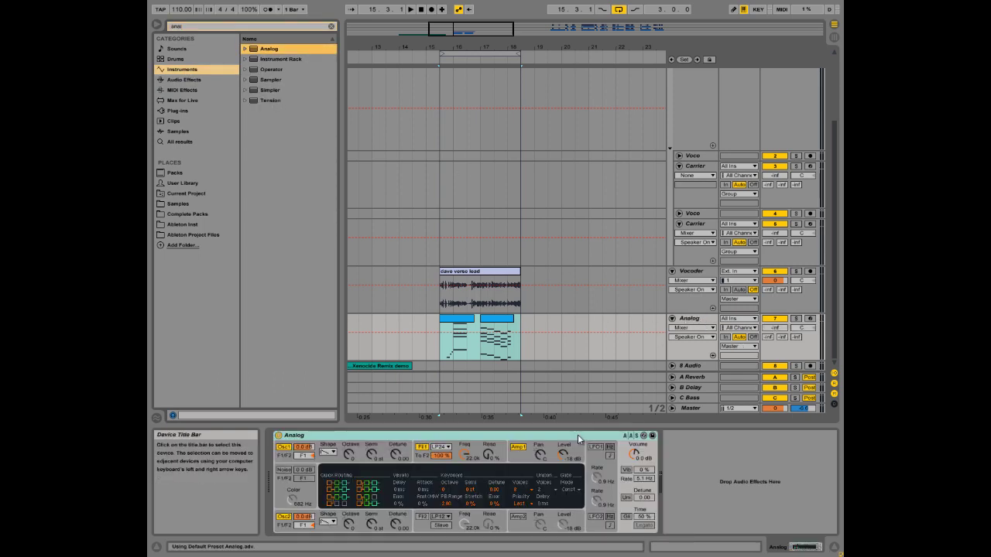
# Reshape Analog's Amp1 envelope with sustain raised to 1.00 and a shorter decay and release
pyautogui.click(513, 457)
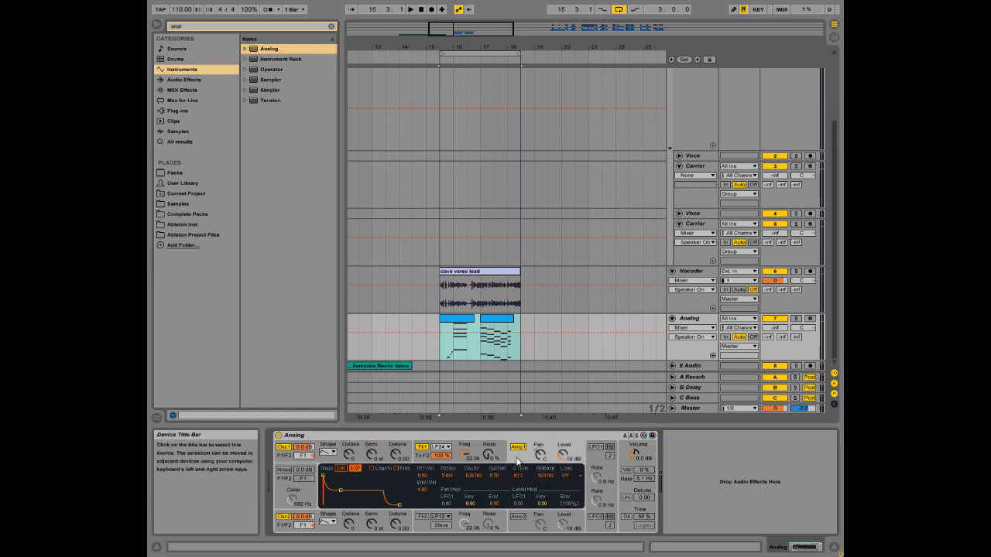
pyautogui.moveTo(340, 490); pyautogui.dragTo(336, 475)
pyautogui.moveTo(400, 508); pyautogui.dragTo(391, 507)
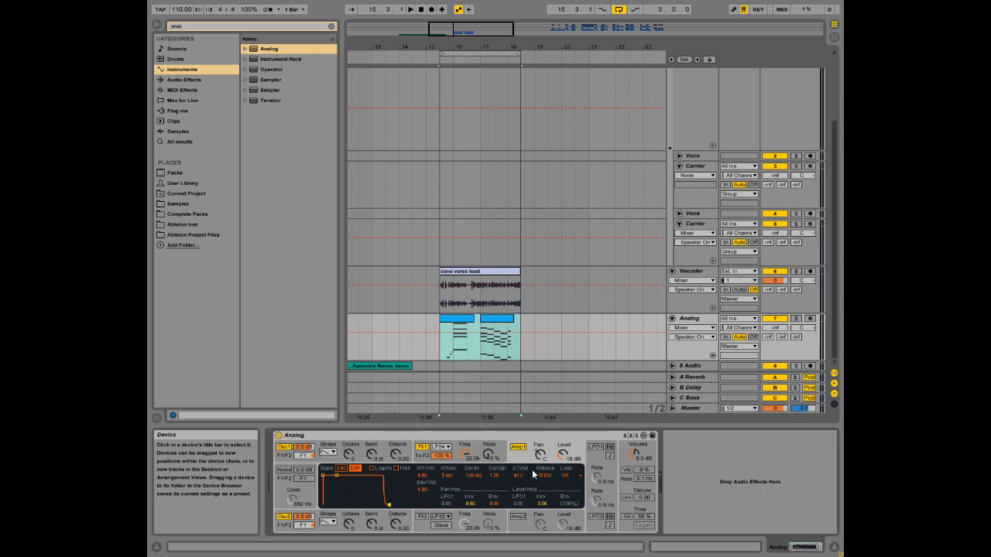
# Reshape the Amp2 envelope with sustain 1.00 and a release of about 25 ms, and enable Amp2
pyautogui.click(526, 532)
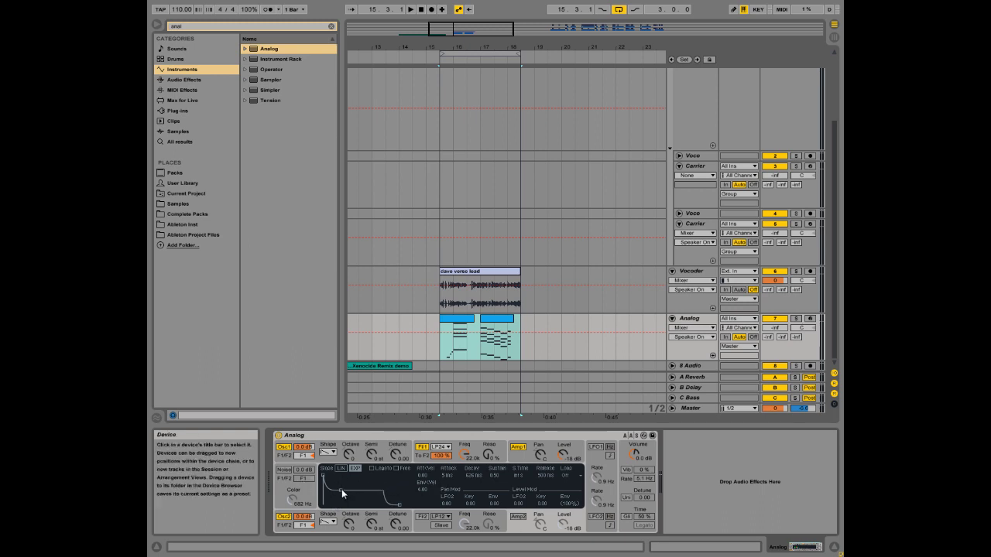
pyautogui.moveTo(340, 490); pyautogui.dragTo(339, 475)
pyautogui.moveTo(394, 509); pyautogui.dragTo(389, 505)
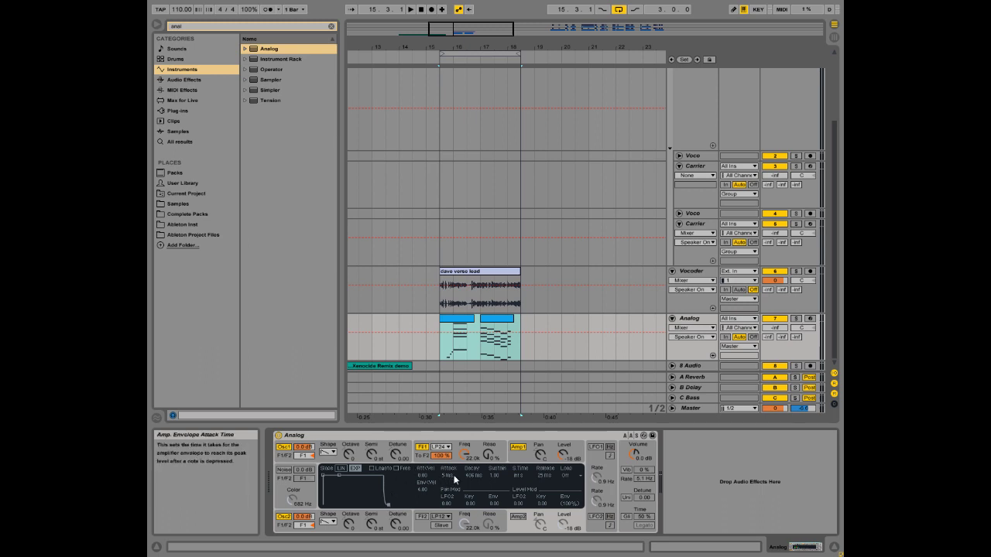
pyautogui.click(521, 519)
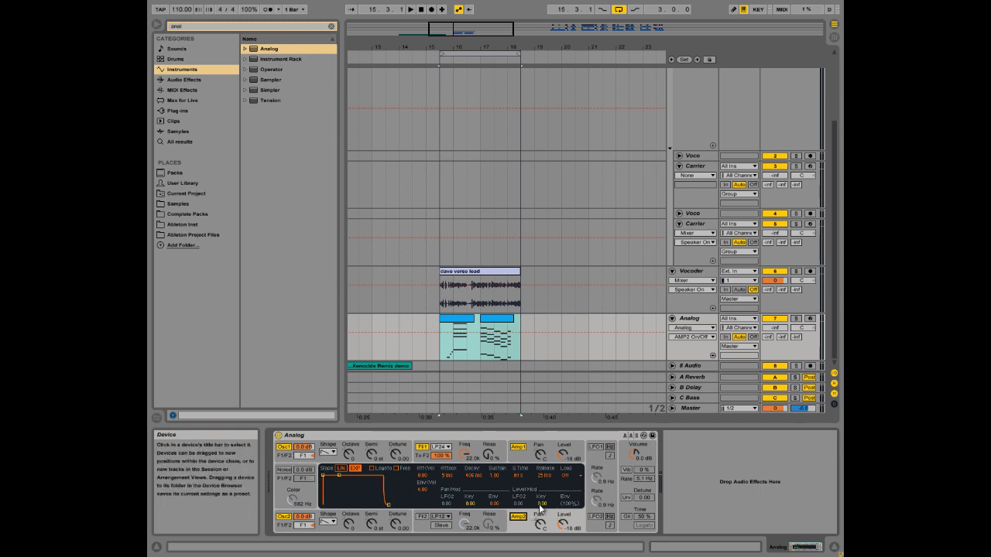
# Enable Analog's noise generator and route its output entirely to filter 2
pyautogui.click(284, 469)
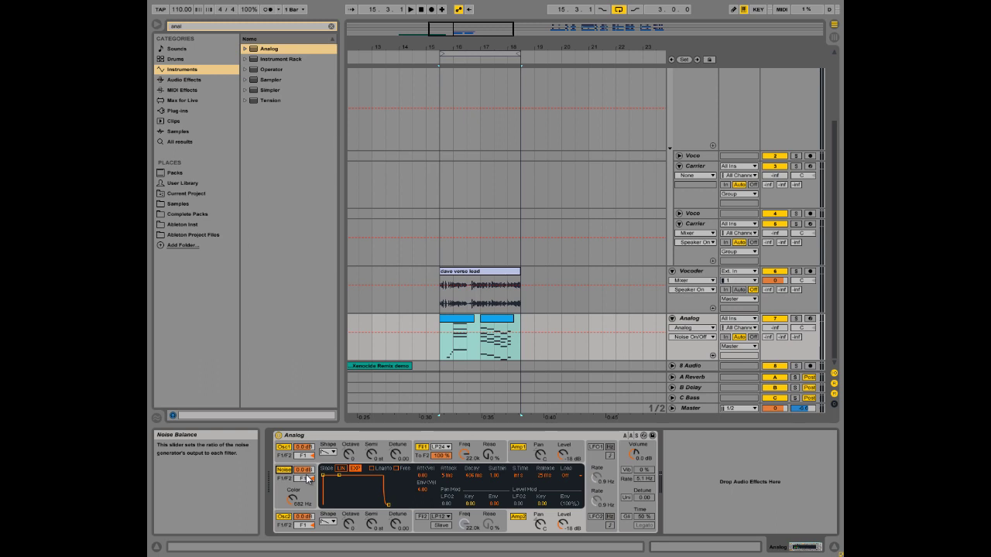
pyautogui.click(305, 482)
pyautogui.moveTo(305, 481); pyautogui.dragTo(304, 499)
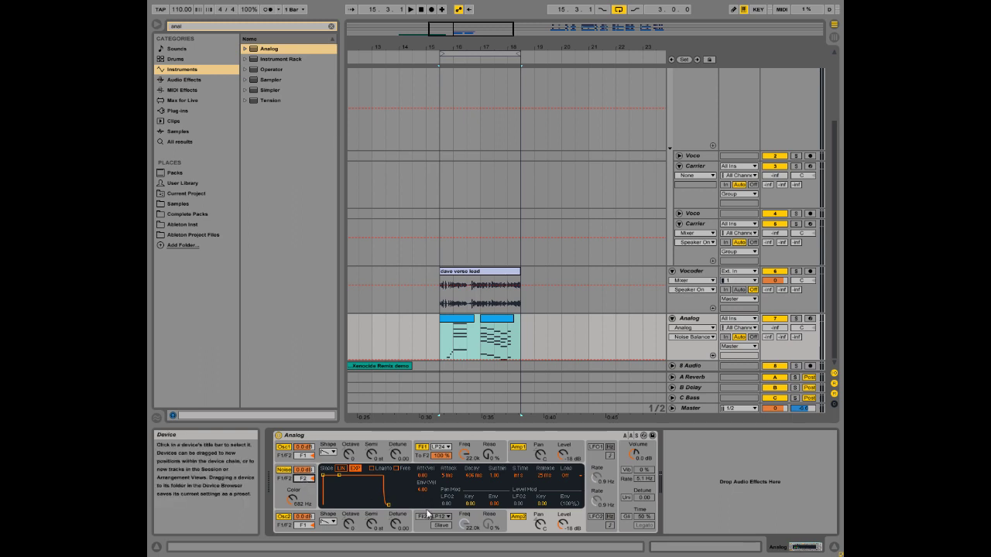
# Turn on filter 2 and raise the noise color to 22.0 kHz
pyautogui.click(424, 517)
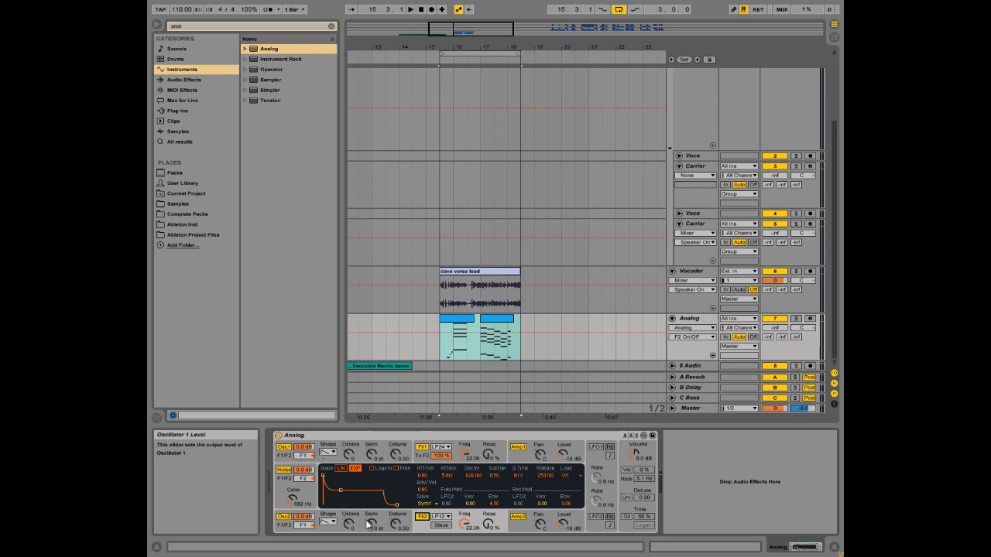
pyautogui.click(293, 502)
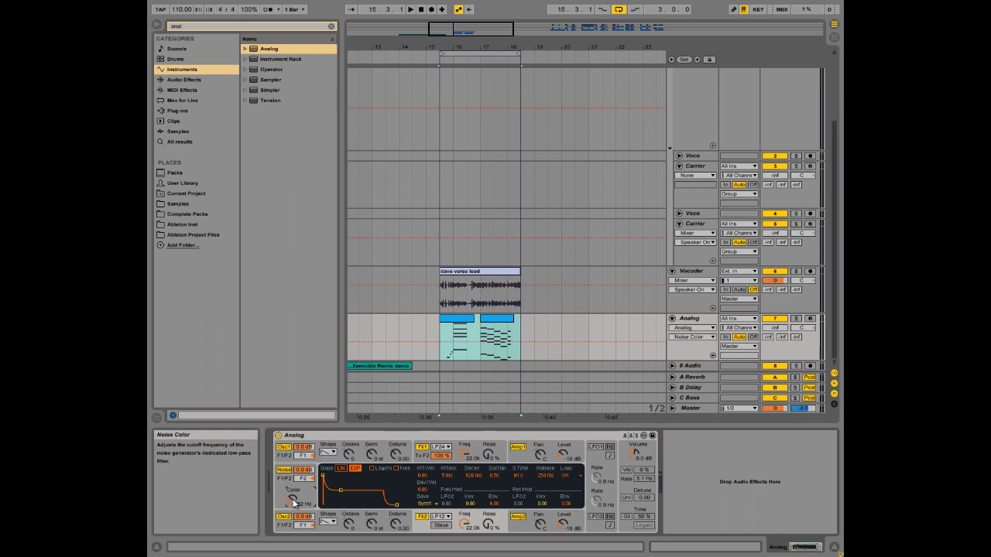
pyautogui.moveTo(294, 501); pyautogui.dragTo(294, 499)
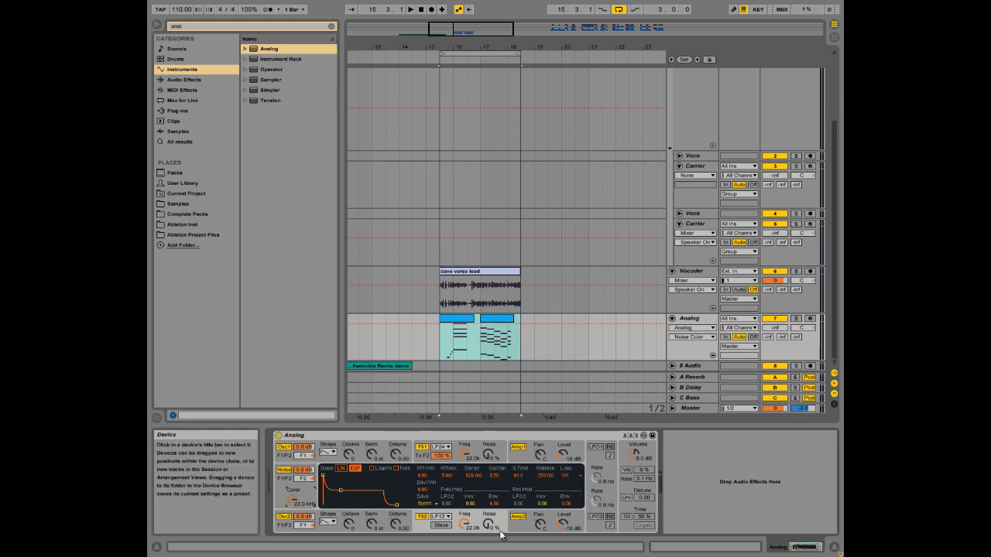
# Set filter 2 to High-pass 12dB/oct and lower its cutoff frequency well below 22 kHz
pyautogui.click(443, 516)
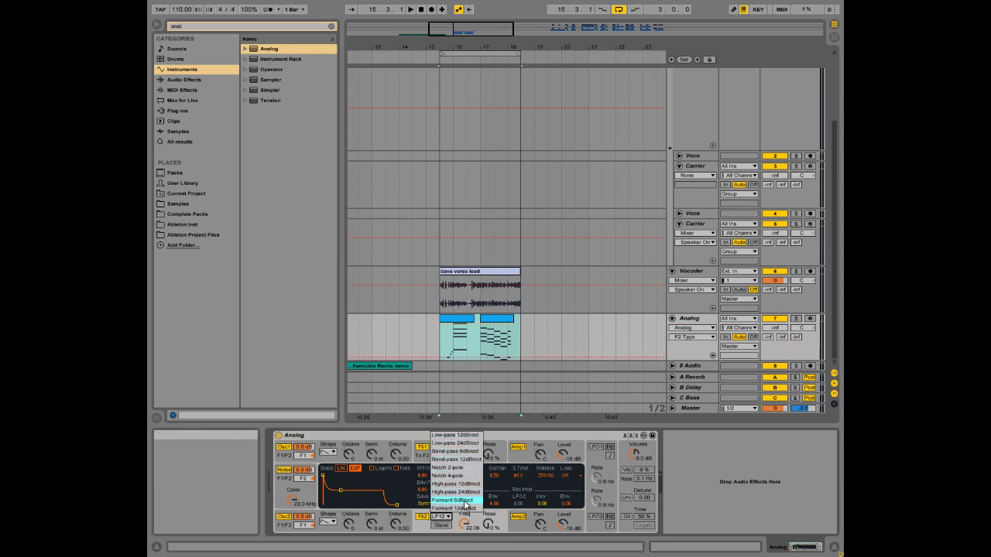
pyautogui.click(463, 484)
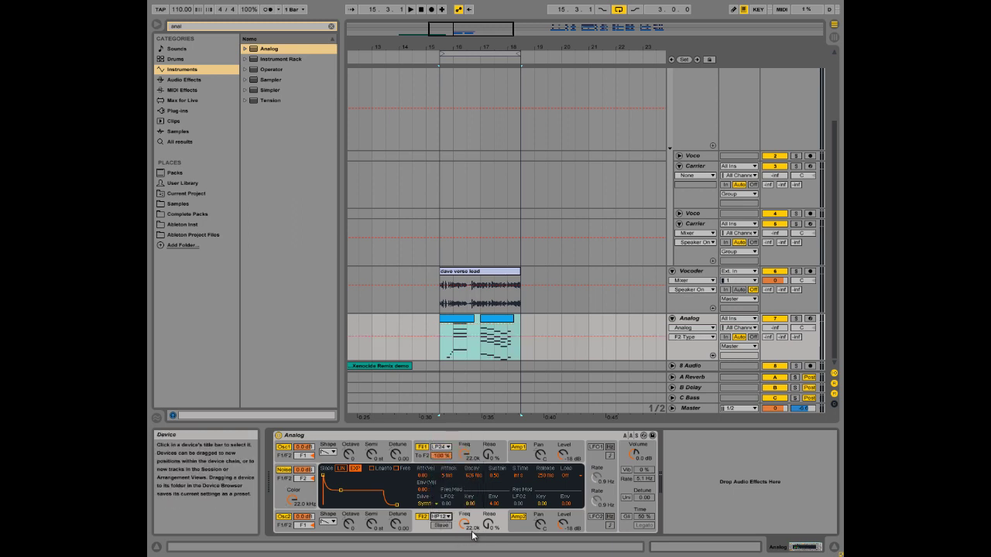
pyautogui.click(467, 527)
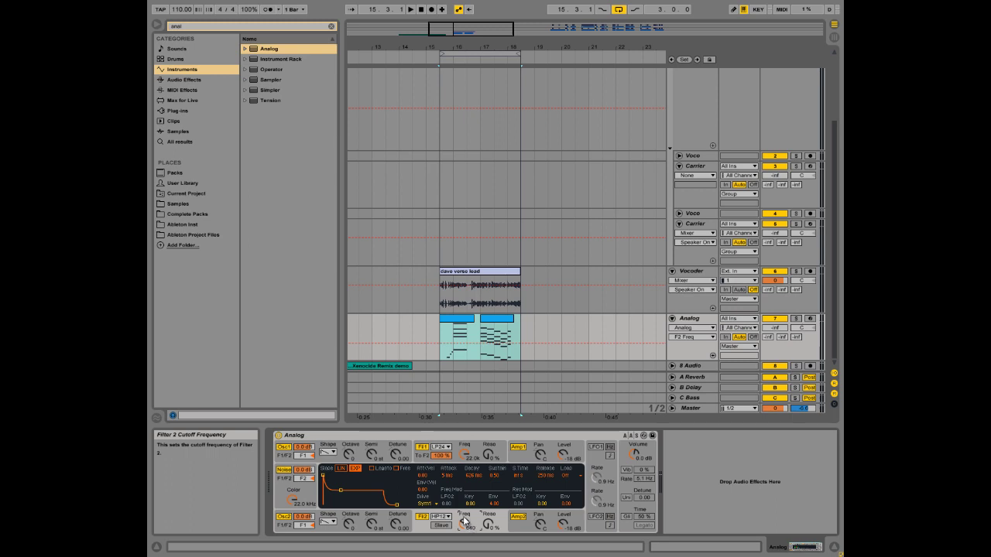
# Set the Vocoder's carrier to External with audio from the Analog track, and raise the unvoiced sensitivity to 100 %
pyautogui.click(698, 271)
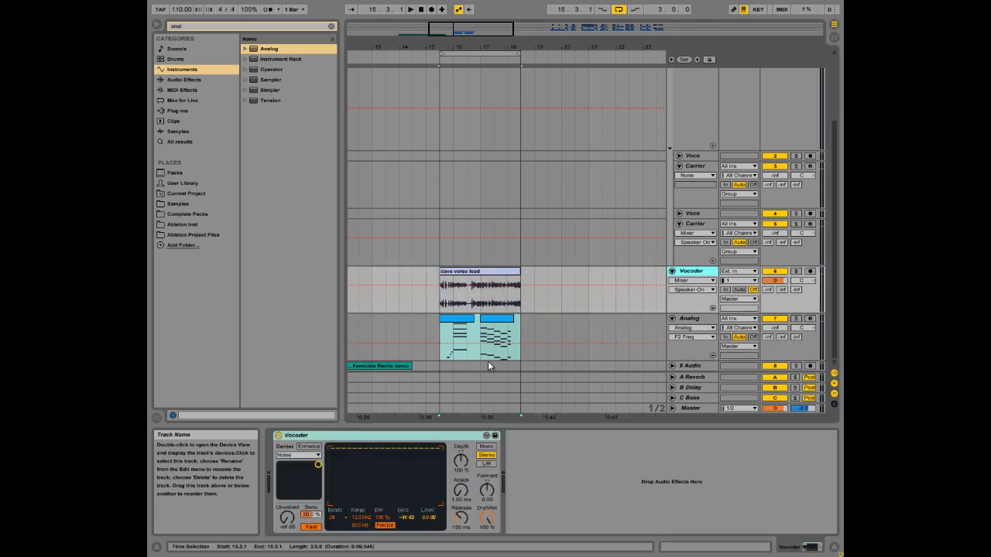
pyautogui.click(302, 455)
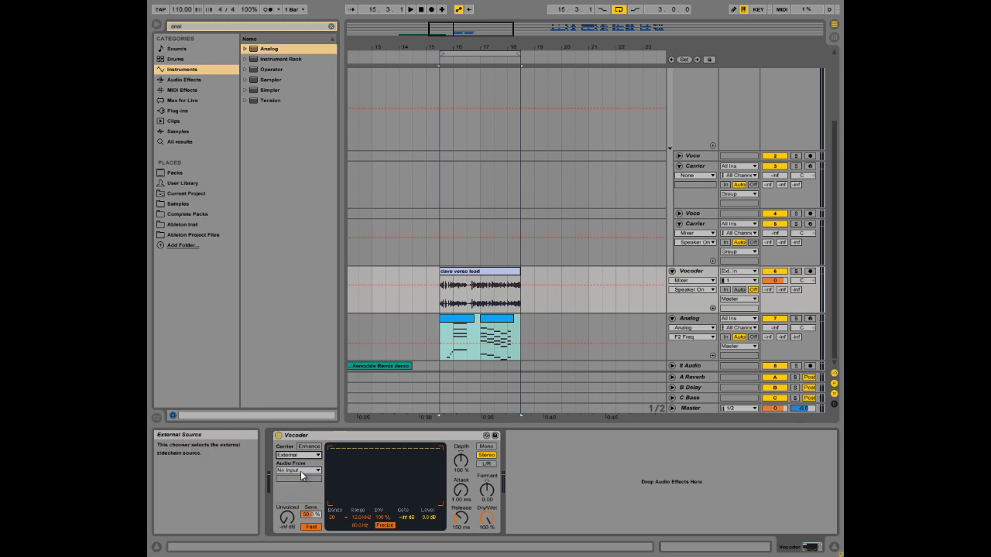
pyautogui.click(300, 471)
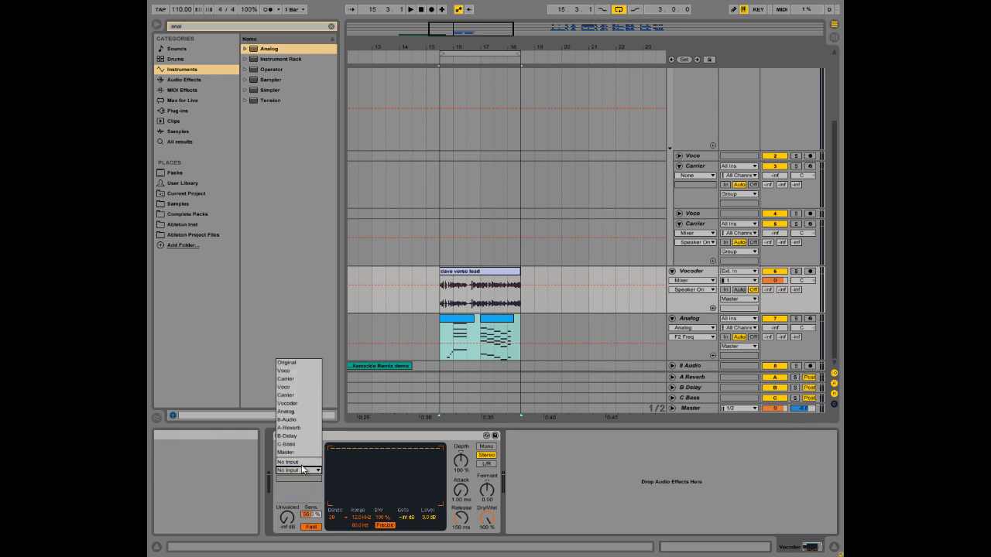
pyautogui.click(287, 411)
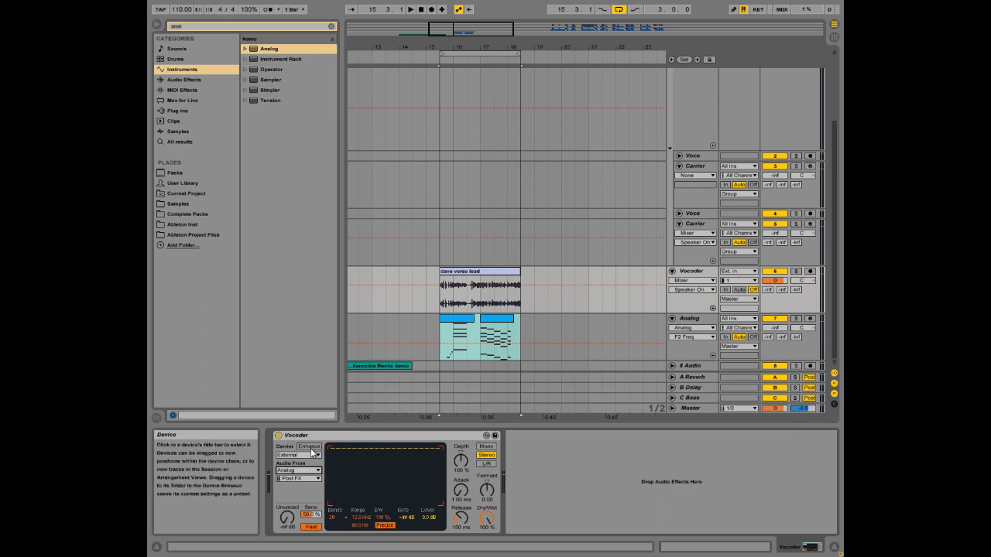
pyautogui.moveTo(313, 515); pyautogui.dragTo(313, 476)
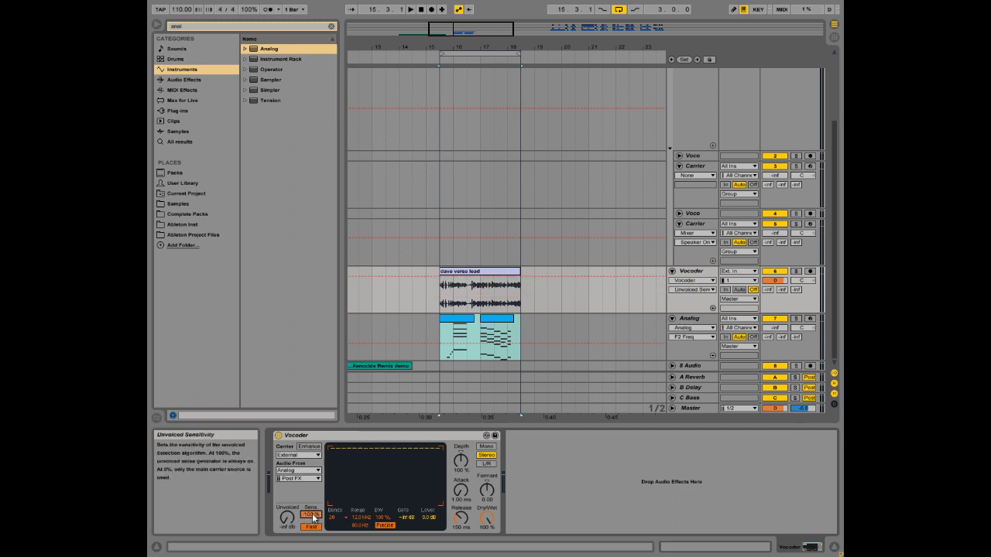
# Set the Vocoder to 40 bands with an 18.0 kHz upper filter range, and turn on Enhance for the carrier
pyautogui.click(333, 518)
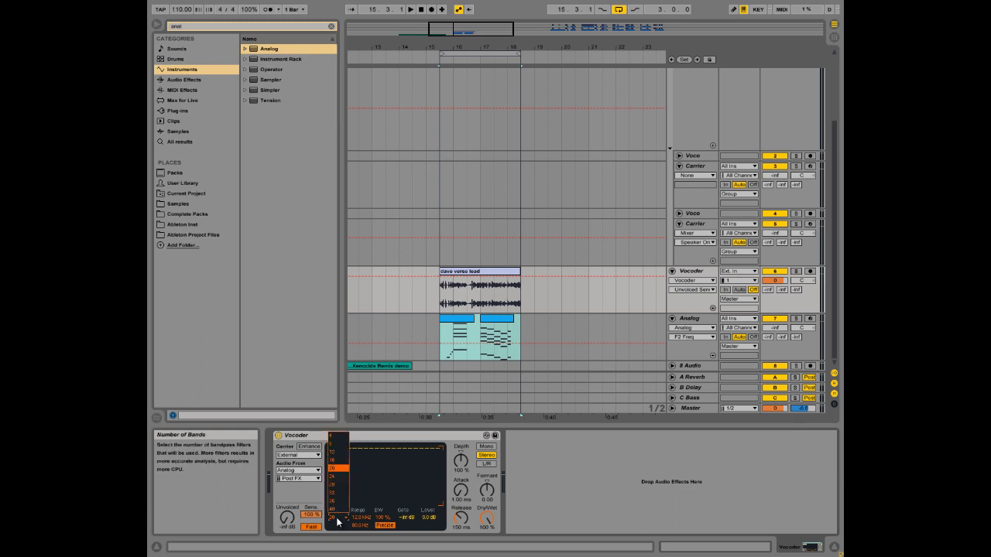
pyautogui.click(334, 511)
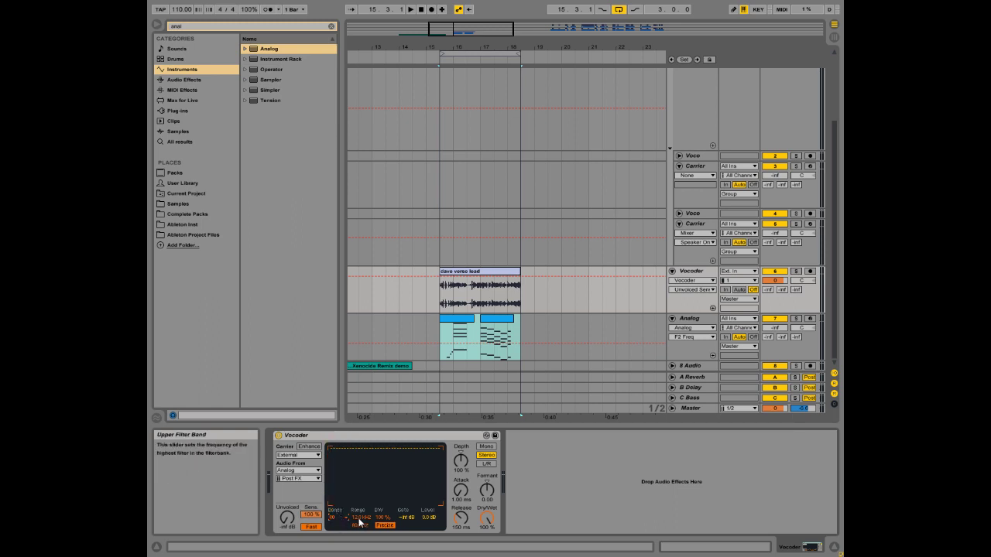
pyautogui.click(362, 518)
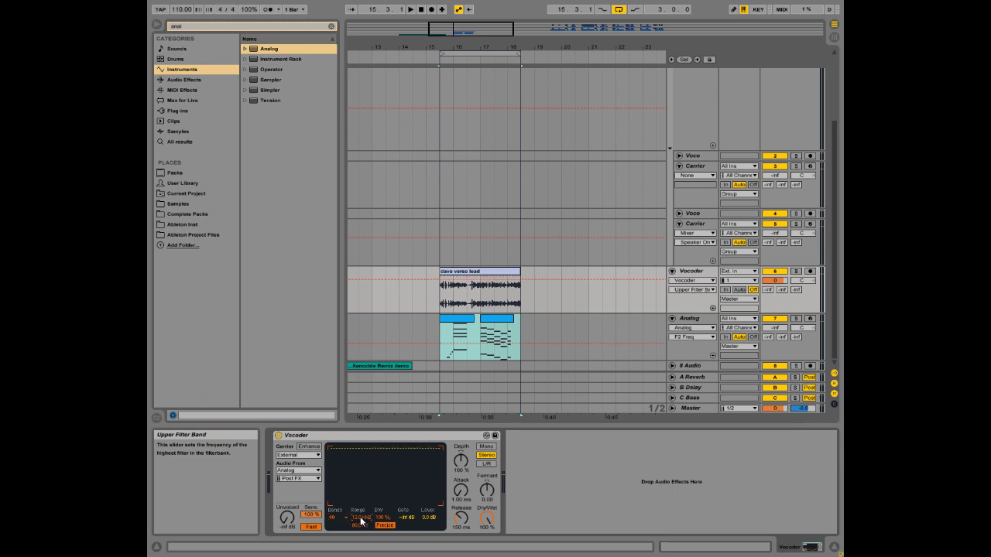
pyautogui.moveTo(360, 518); pyautogui.dragTo(359, 518)
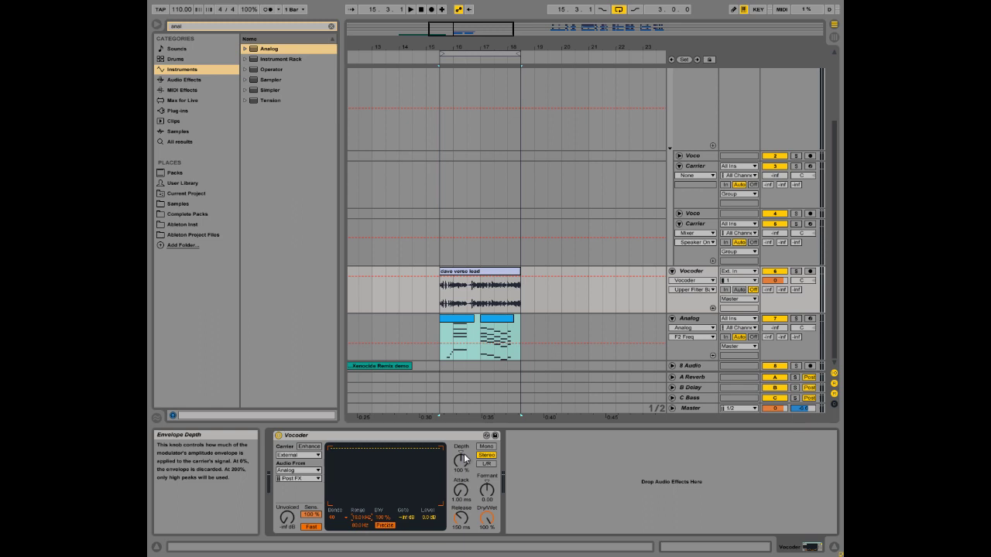
pyautogui.click(308, 447)
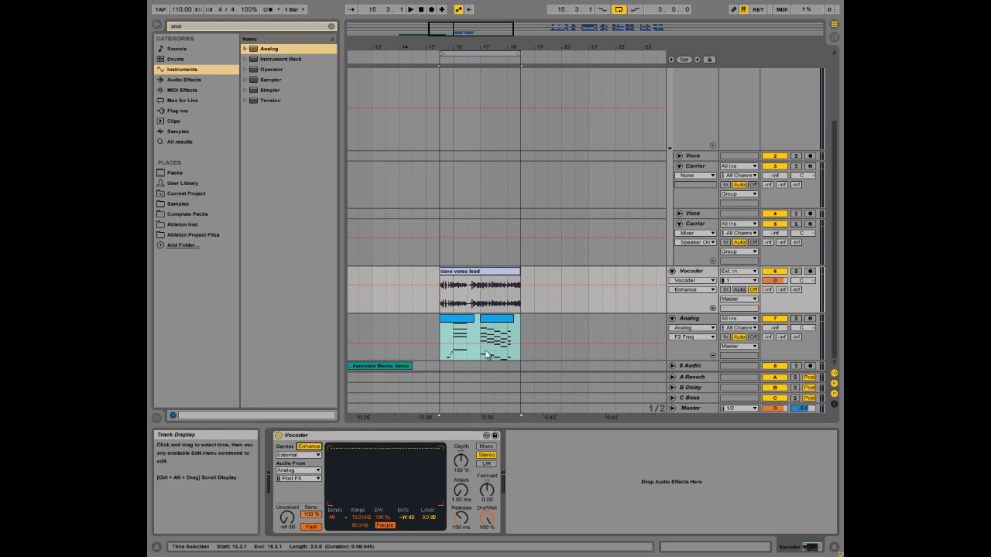
# Select the time range of the Analog MIDI clips and play the looped section to hear the vocoded vocal
pyautogui.click(449, 336)
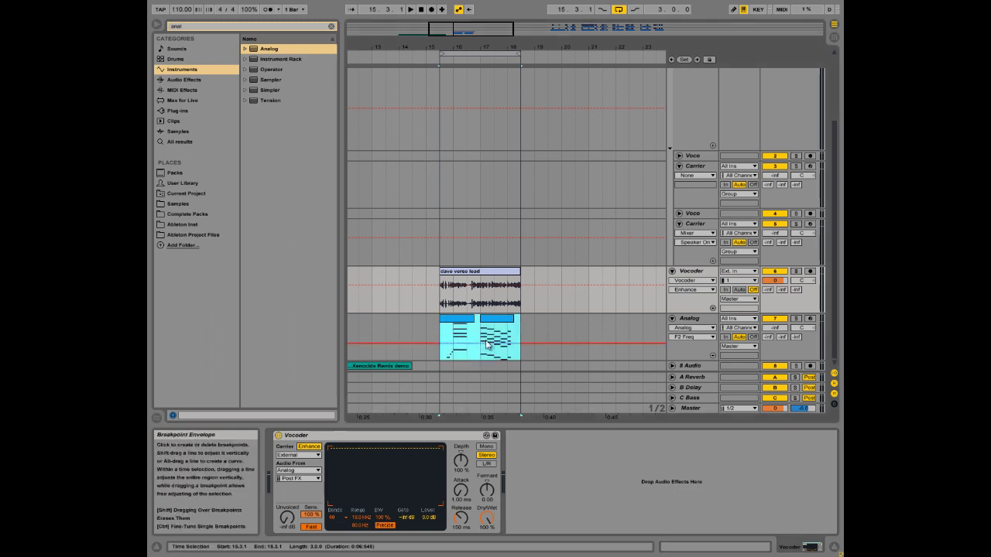
pyautogui.press('space')
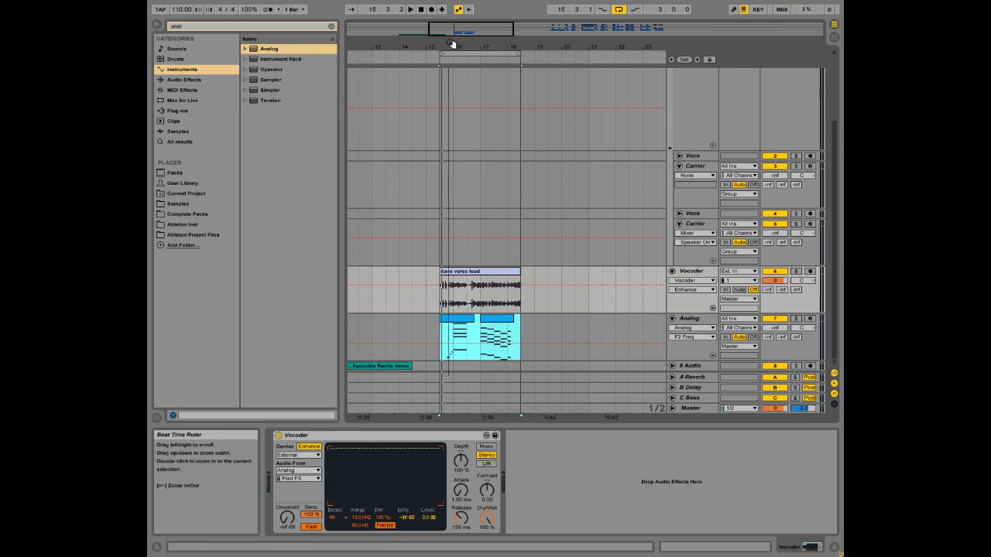
pyautogui.press('+')
pyautogui.press('+')
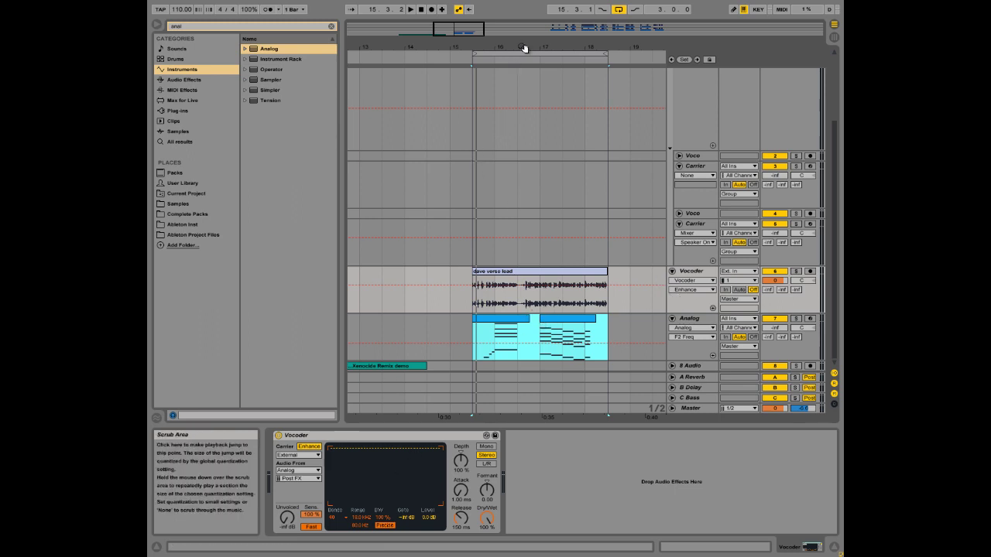
pyautogui.moveTo(524, 47); pyautogui.dragTo(458, 31)
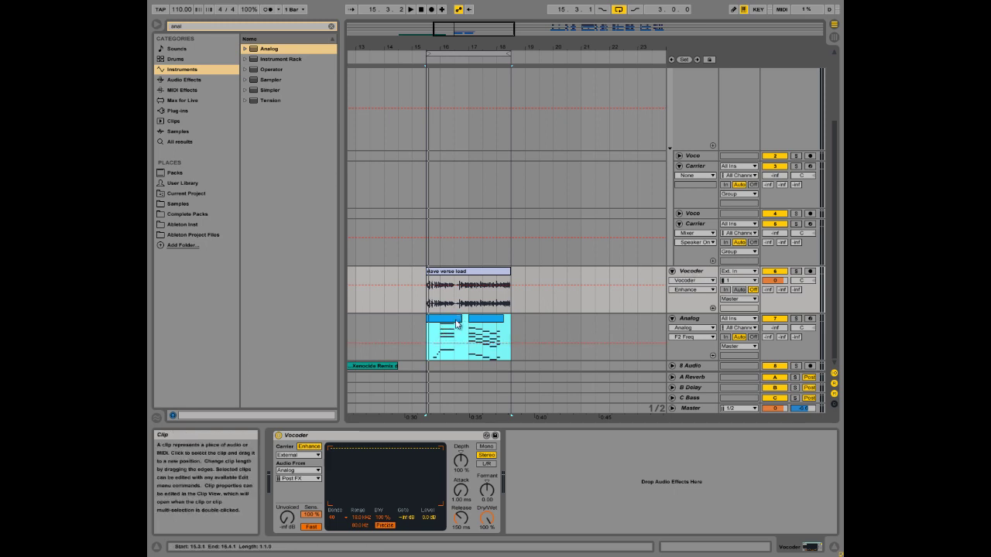
# Open the first Analog MIDI clip in an enlarged note editor and highlight its short rising lead-in notes
pyautogui.click(492, 323)
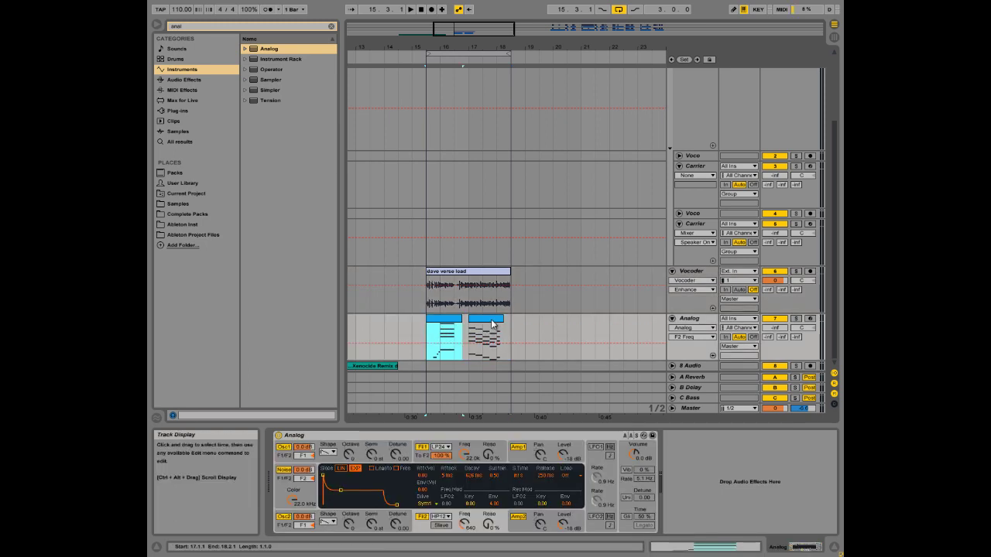
pyautogui.click(448, 324)
pyautogui.doubleClick(448, 324)
pyautogui.moveTo(574, 427); pyautogui.dragTo(586, 37)
pyautogui.moveTo(540, 381); pyautogui.dragTo(625, 467)
pyautogui.moveTo(481, 386); pyautogui.dragTo(469, 371)
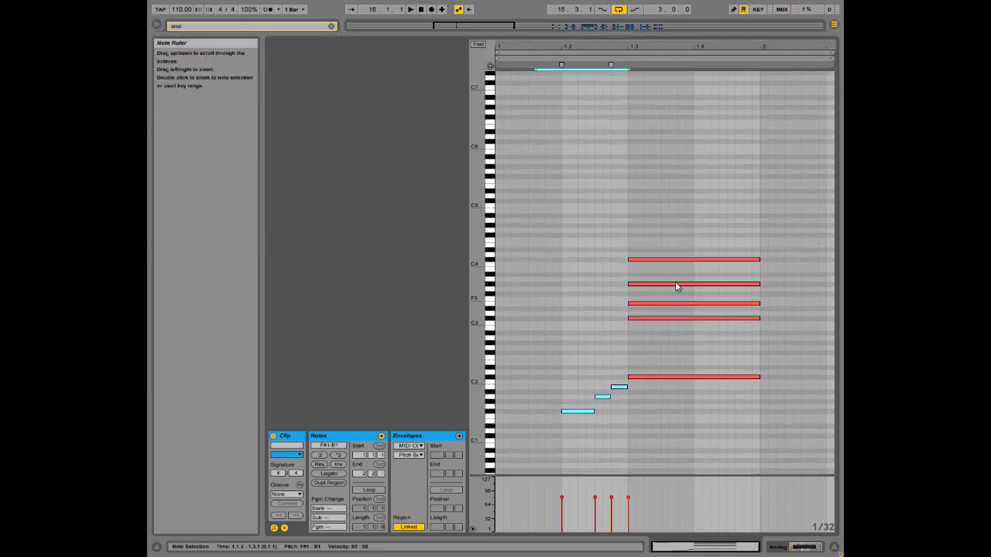
# Examine the pitches of the held chord notes in the first Analog clip one by one, from lowest to highest
pyautogui.moveTo(663, 445); pyautogui.dragTo(700, 242)
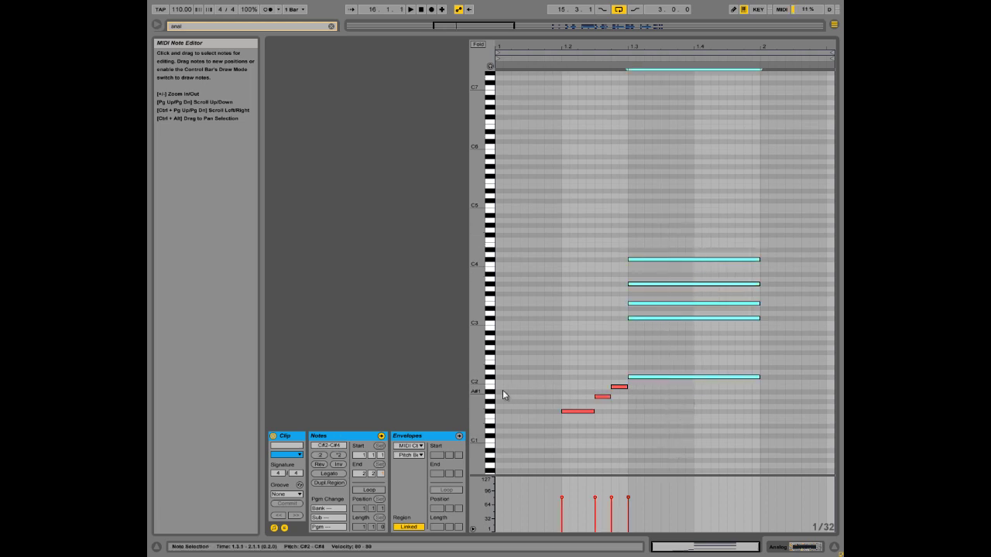
pyautogui.doubleClick(483, 379)
pyautogui.click(650, 379)
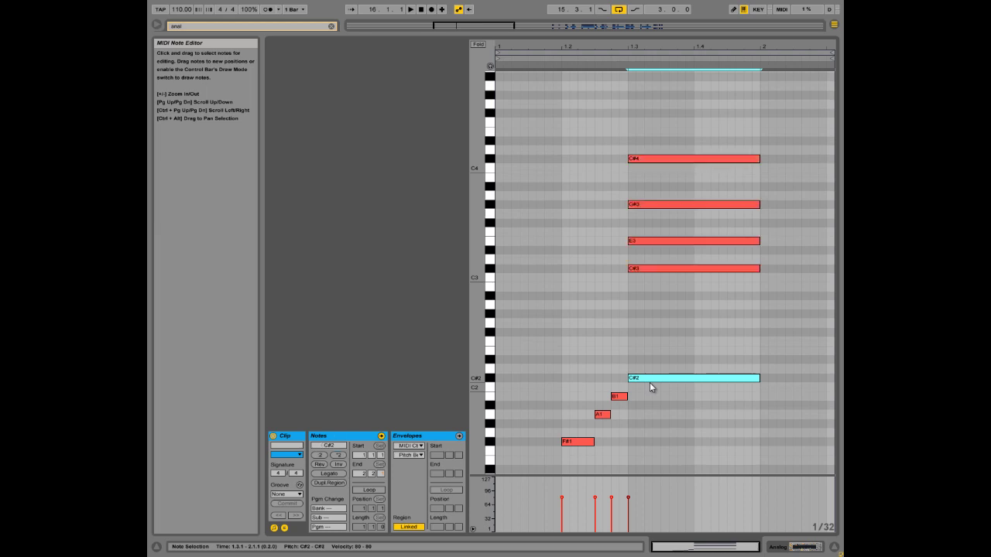
pyautogui.scroll(4, 621, 236)
pyautogui.moveTo(651, 330); pyautogui.dragTo(674, 243)
pyautogui.click(652, 315)
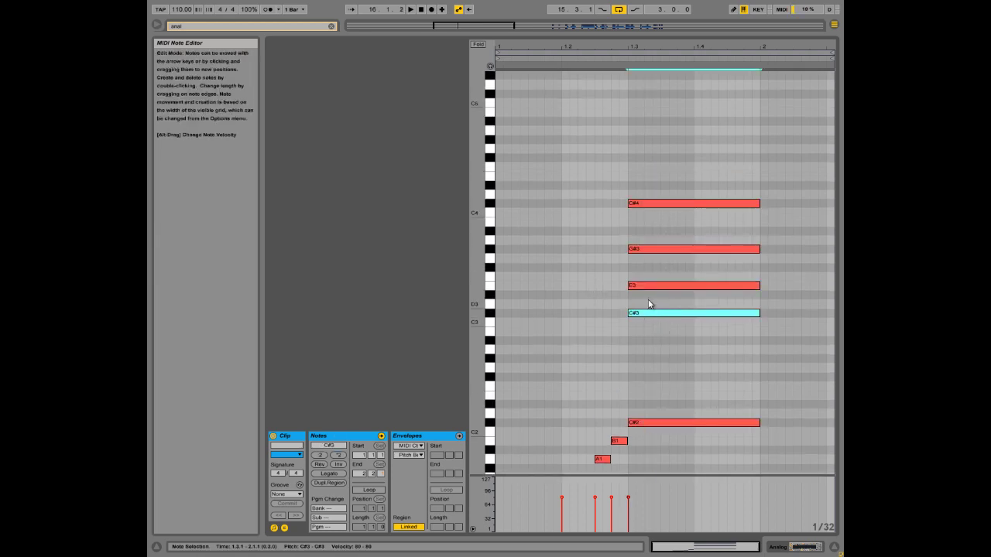
pyautogui.click(645, 285)
pyautogui.click(642, 249)
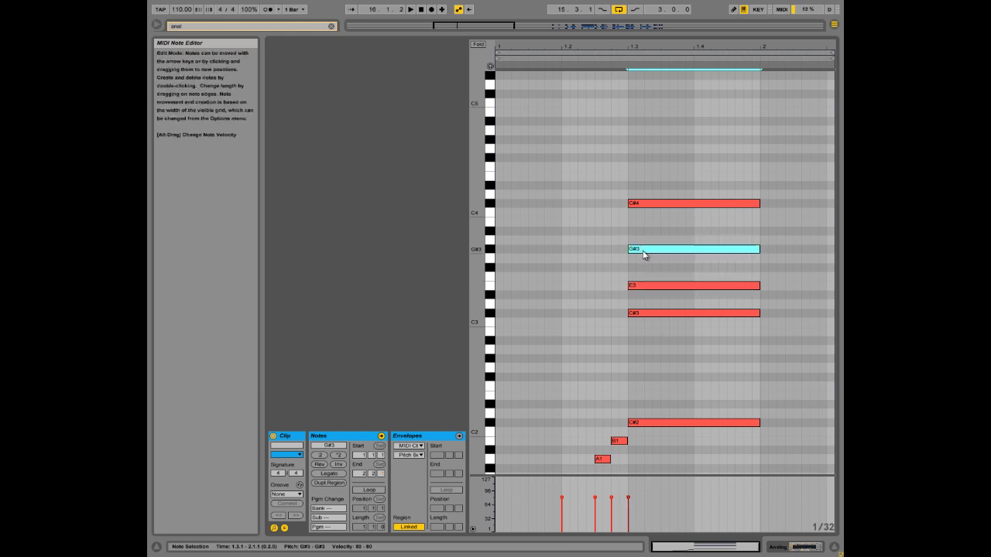
pyautogui.moveTo(632, 147); pyautogui.dragTo(690, 213)
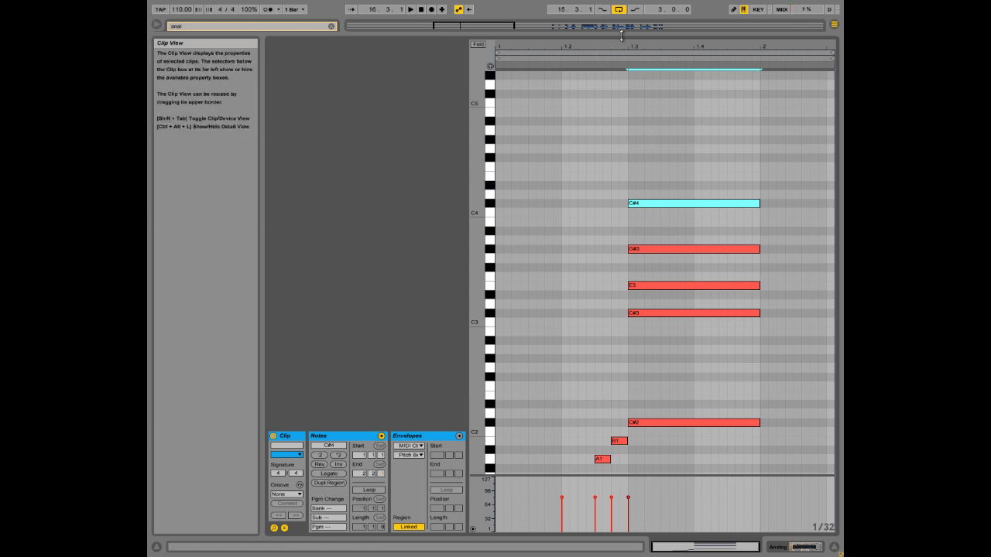
# Shrink the note editor to bring back the arrangement, and show the second Analog MIDI clip
pyautogui.moveTo(619, 36); pyautogui.dragTo(624, 408)
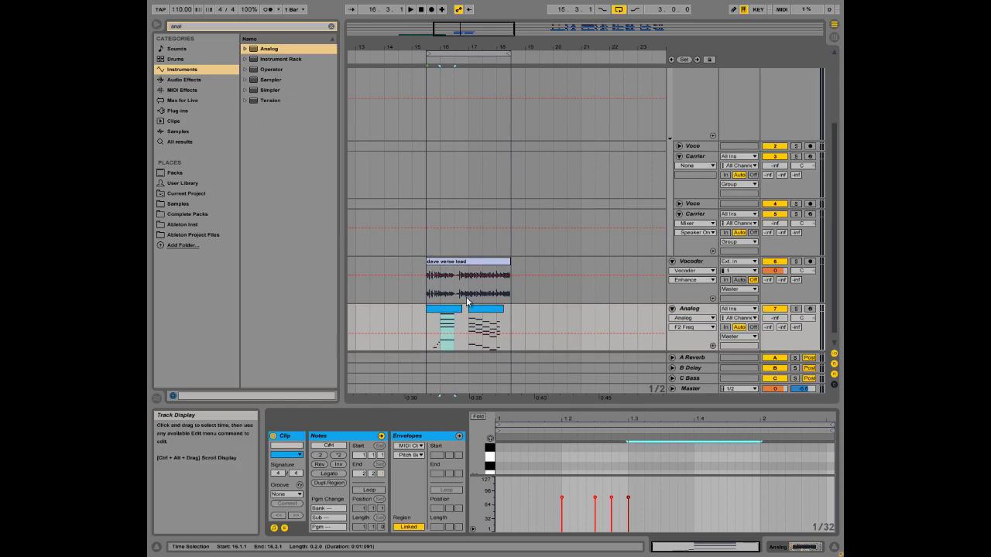
pyautogui.click(490, 313)
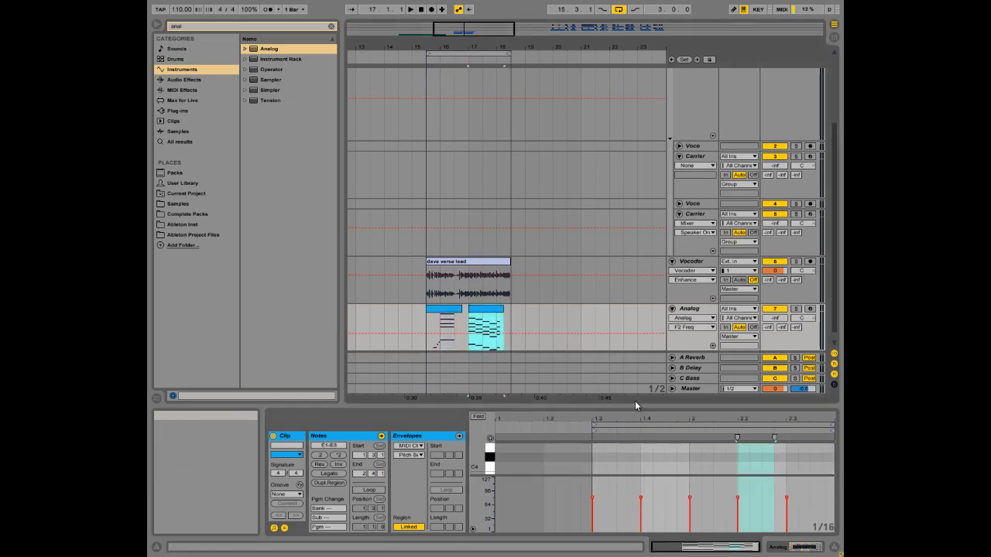
pyautogui.moveTo(634, 401); pyautogui.dragTo(634, 425)
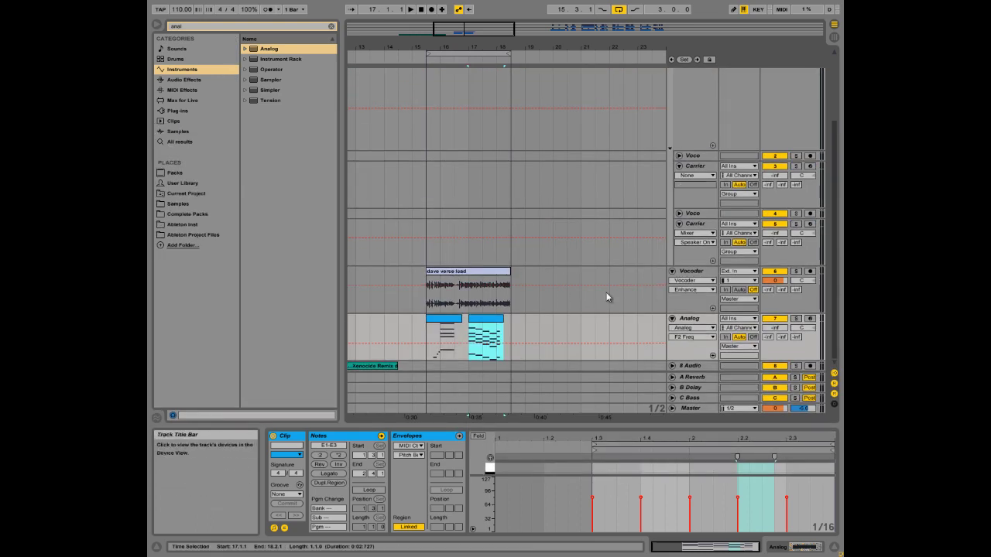
# Search all browser results for "izo" and add iZotope Ozone 5 Exciter after the Vocoder on the Vocoder track
pyautogui.click(691, 271)
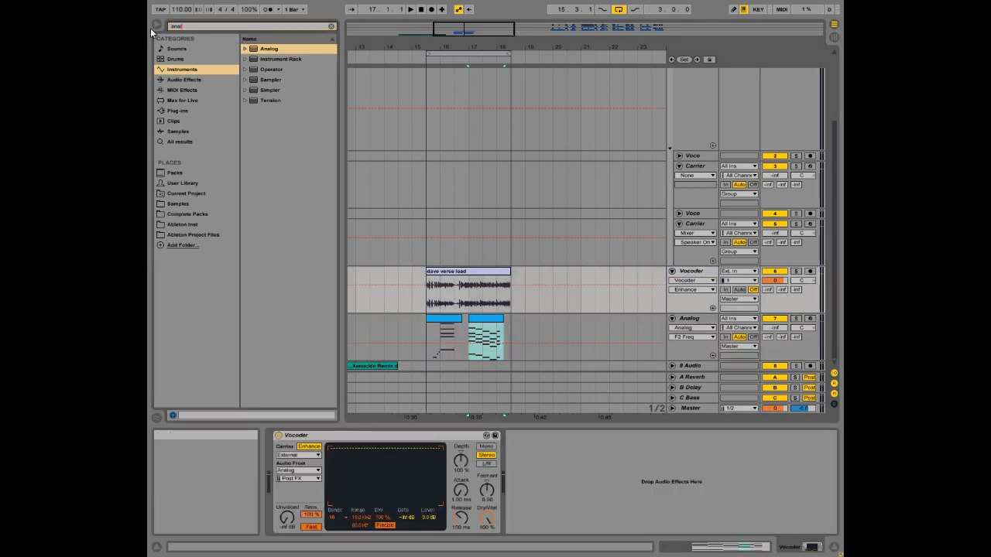
pyautogui.press('BackSpace')
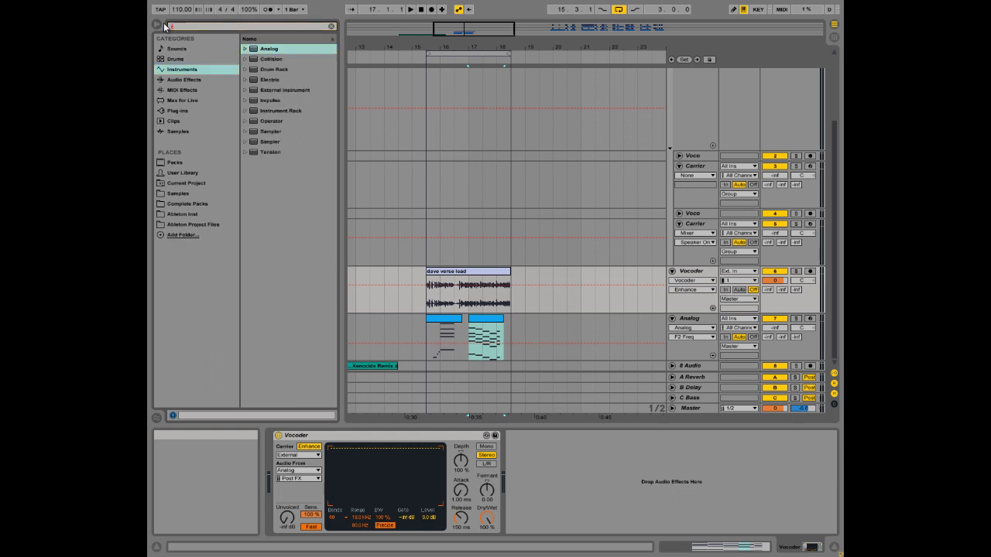
pyautogui.write('vo')
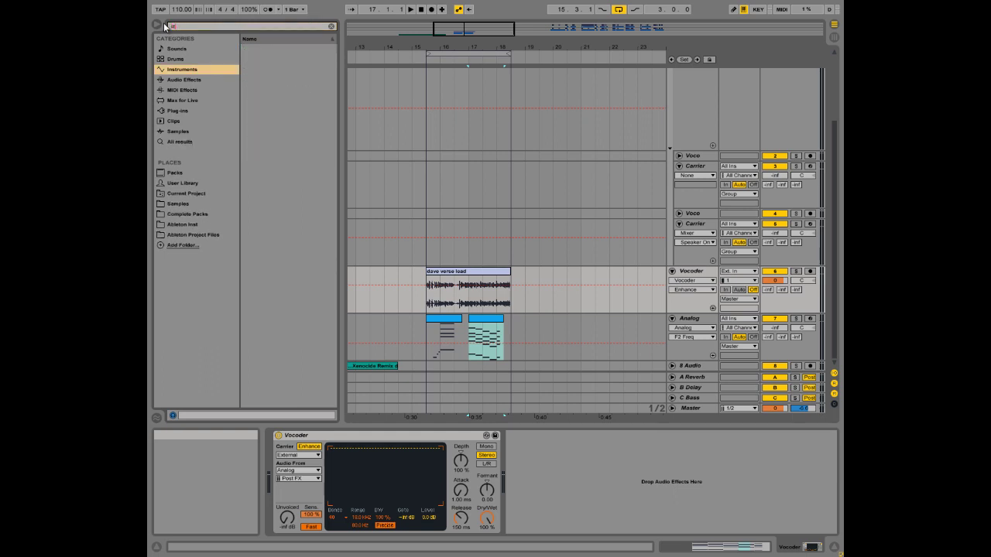
pyautogui.write('c')
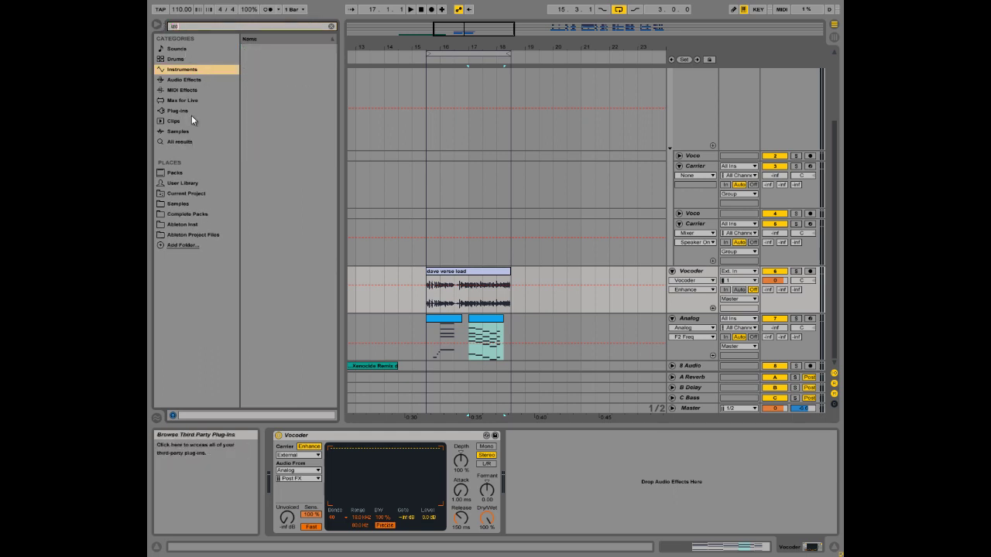
pyautogui.click(186, 143)
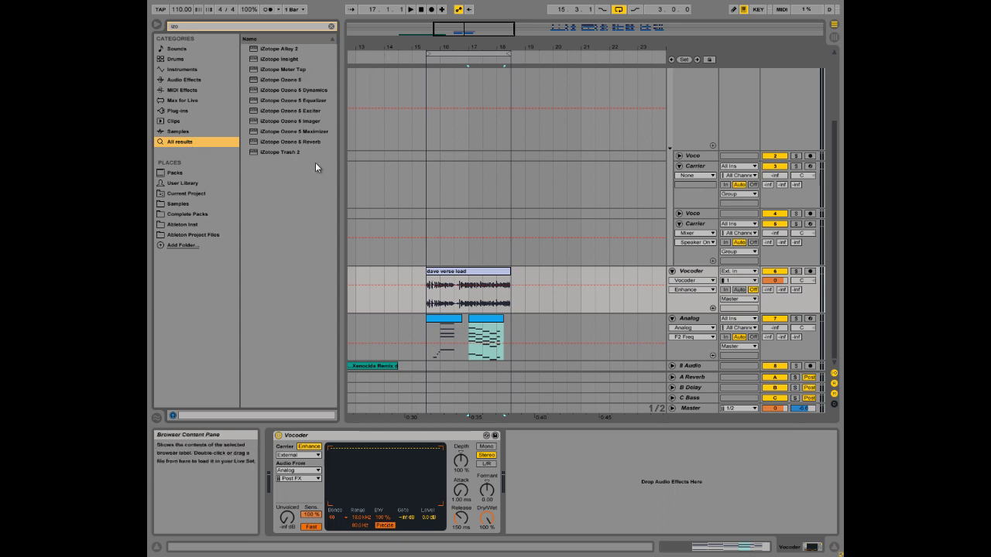
pyautogui.moveTo(305, 112); pyautogui.dragTo(579, 513)
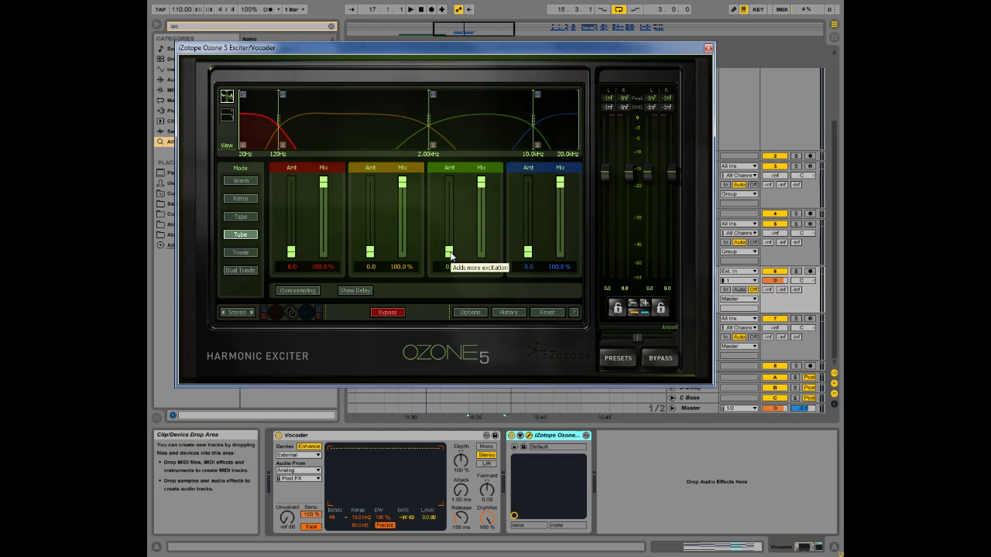
# Raise the Exciter's amounts to 10.2 for the second band, 10.8 for the third and 12.9 for the fourth
pyautogui.moveTo(449, 253); pyautogui.dragTo(449, 206)
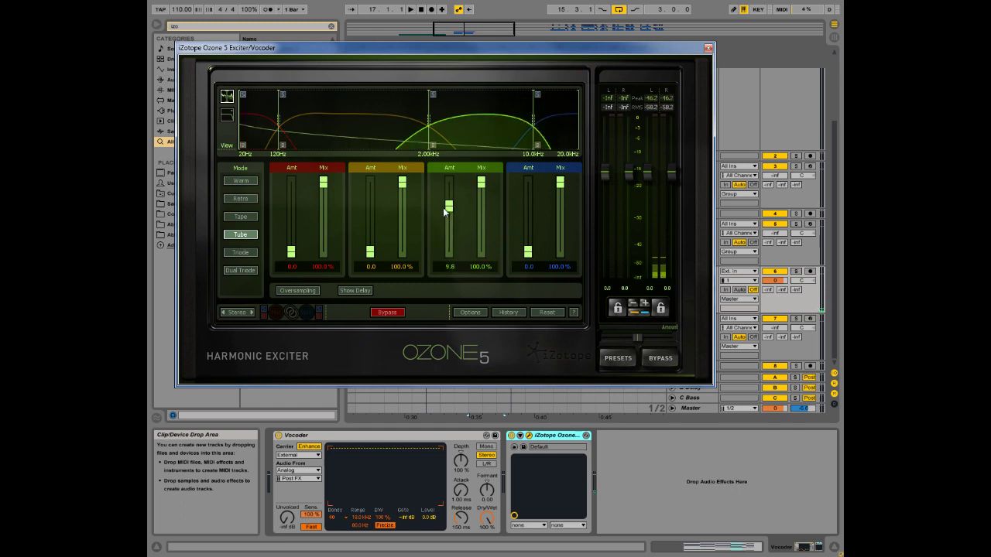
pyautogui.moveTo(528, 252); pyautogui.dragTo(527, 190)
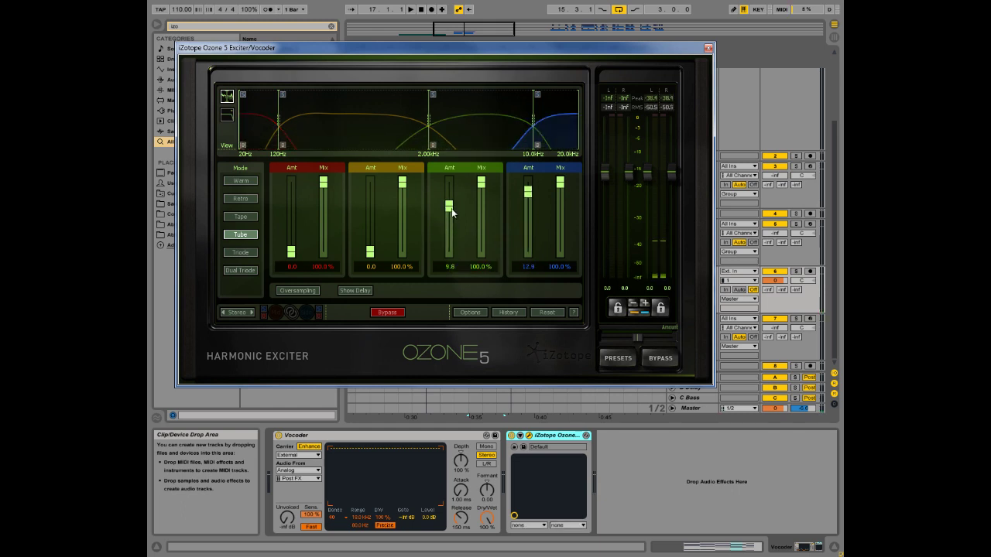
pyautogui.moveTo(449, 206); pyautogui.dragTo(449, 201)
pyautogui.moveTo(370, 252); pyautogui.dragTo(370, 204)
# Play the loop while switching the Exciter off and on to compare the sound, leave it on, and close its window
pyautogui.press('space')
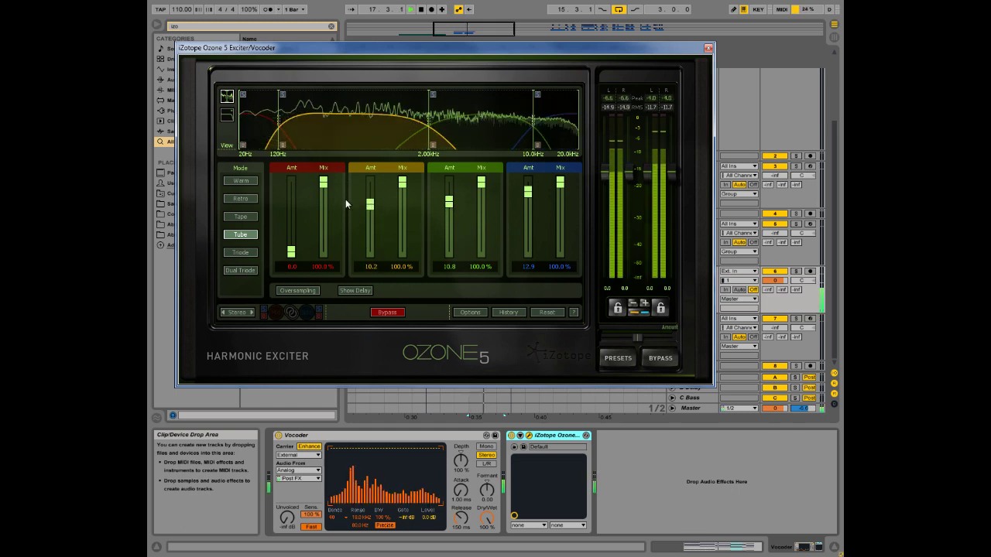
pyautogui.click(512, 436)
pyautogui.press('space')
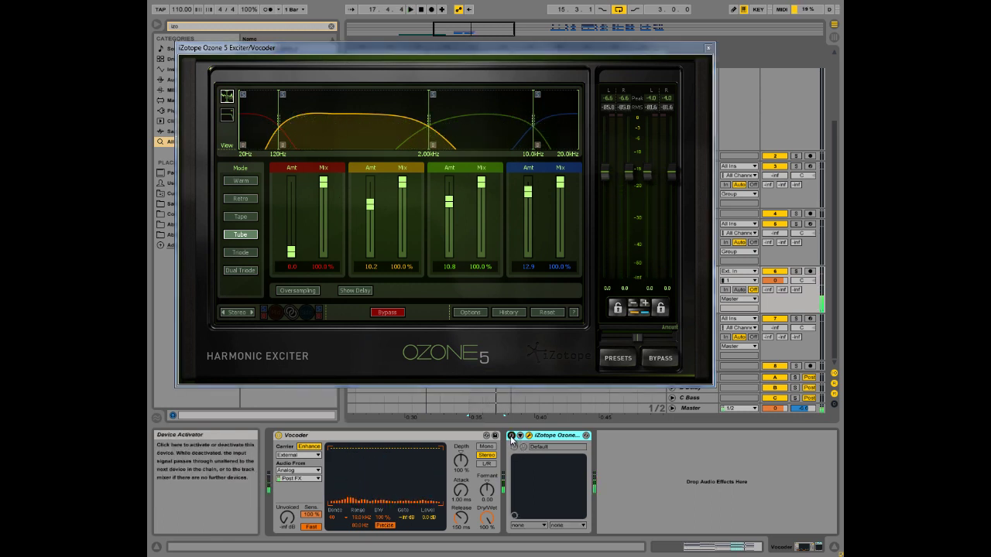
pyautogui.click(511, 435)
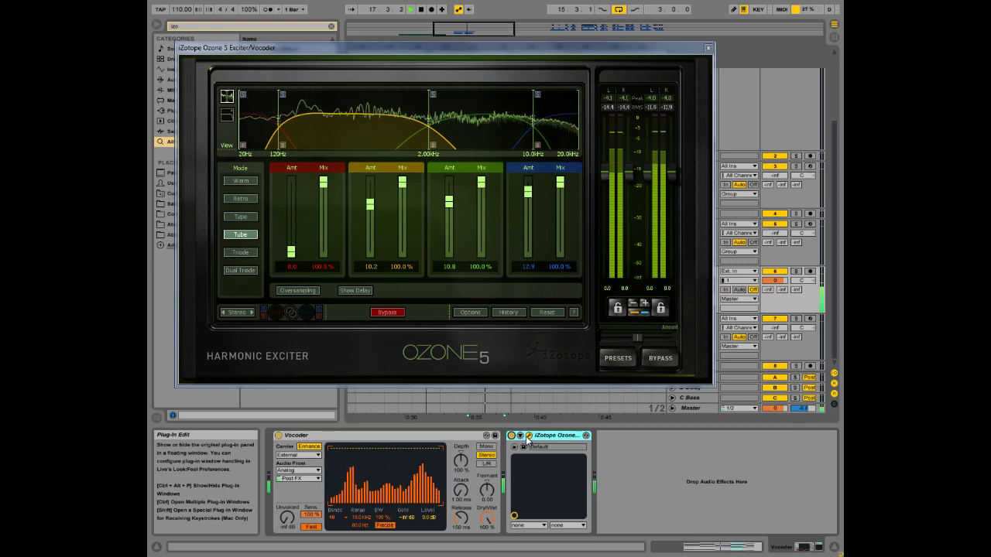
pyautogui.press('space')
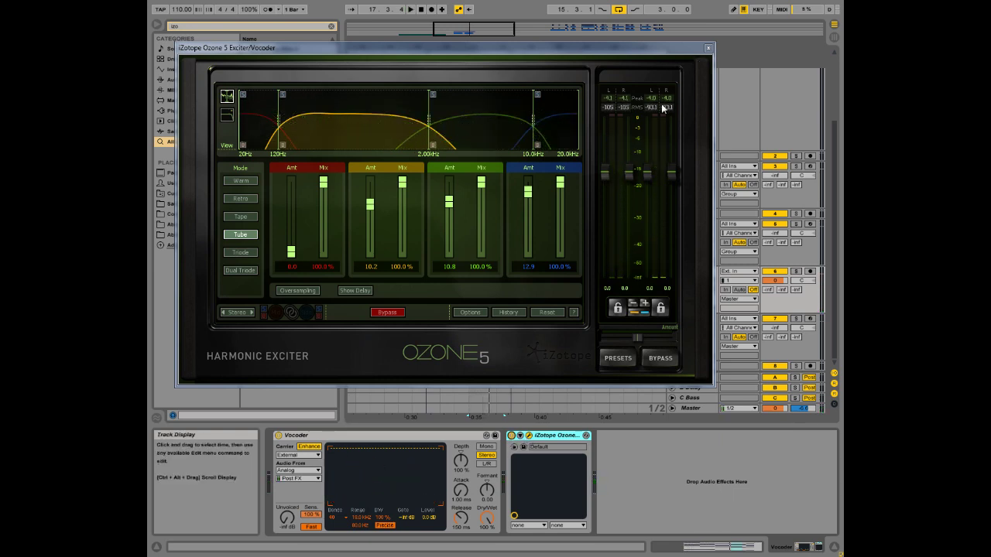
pyautogui.click(512, 435)
pyautogui.press('space')
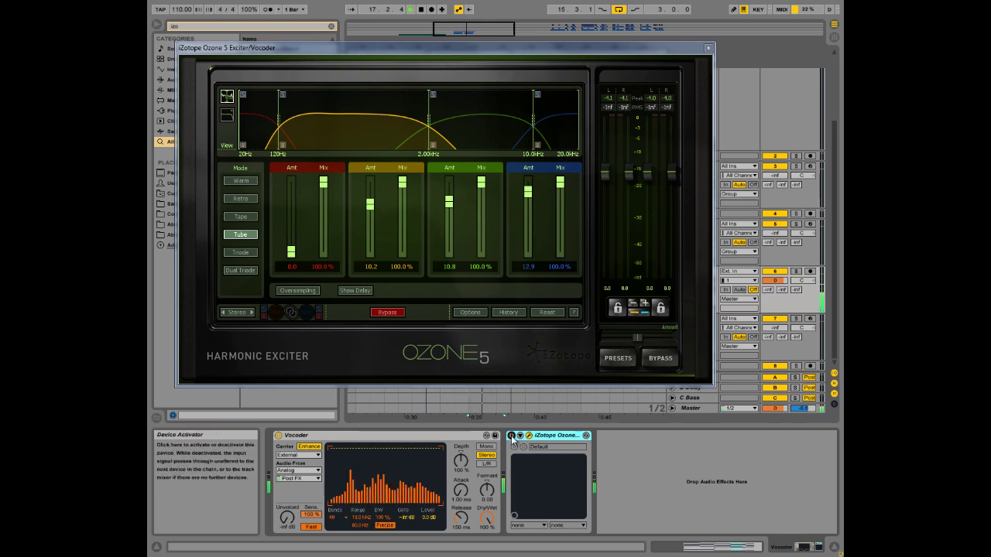
pyautogui.click(512, 436)
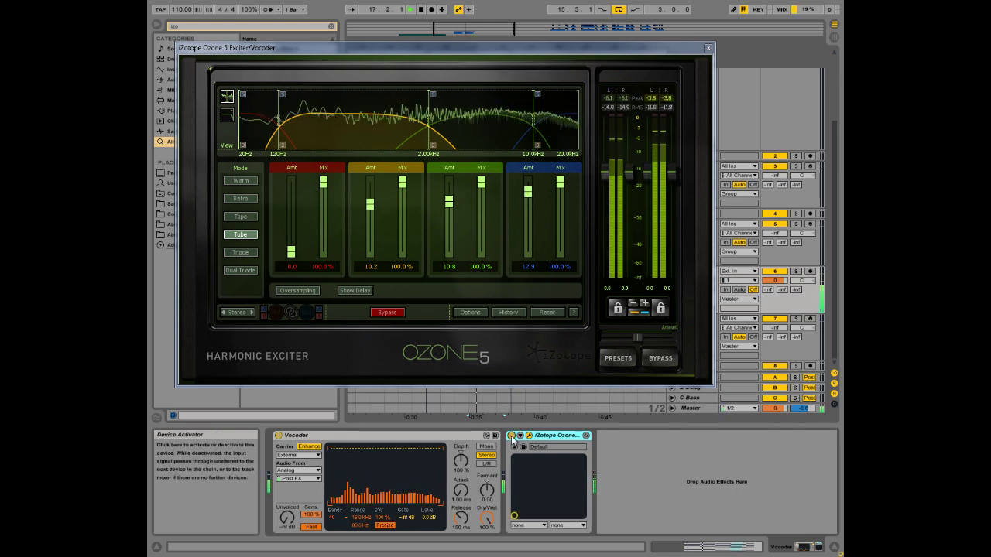
pyautogui.click(708, 47)
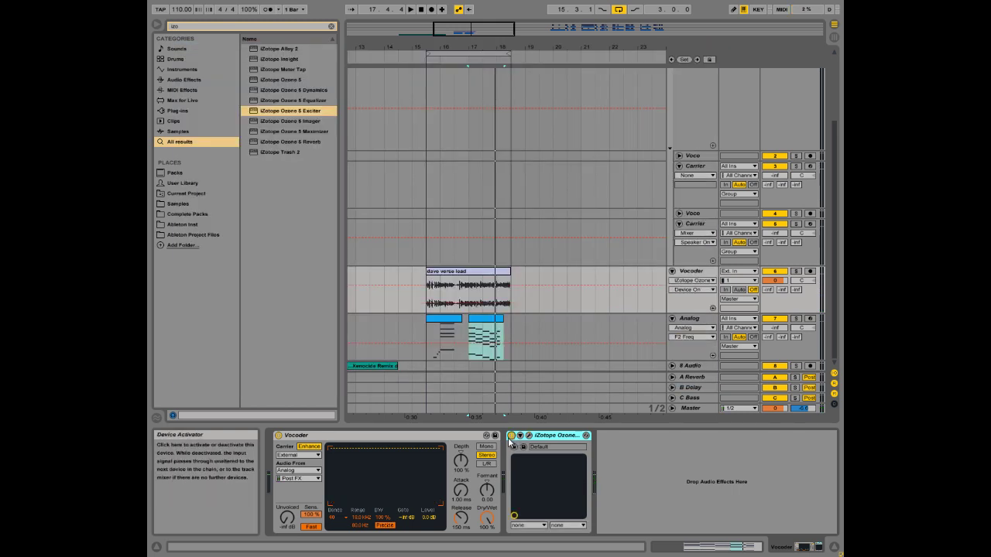
# Search all browser results for "over" and add the Overdrive effect after the Exciter on the Vocoder track
pyautogui.click(173, 27)
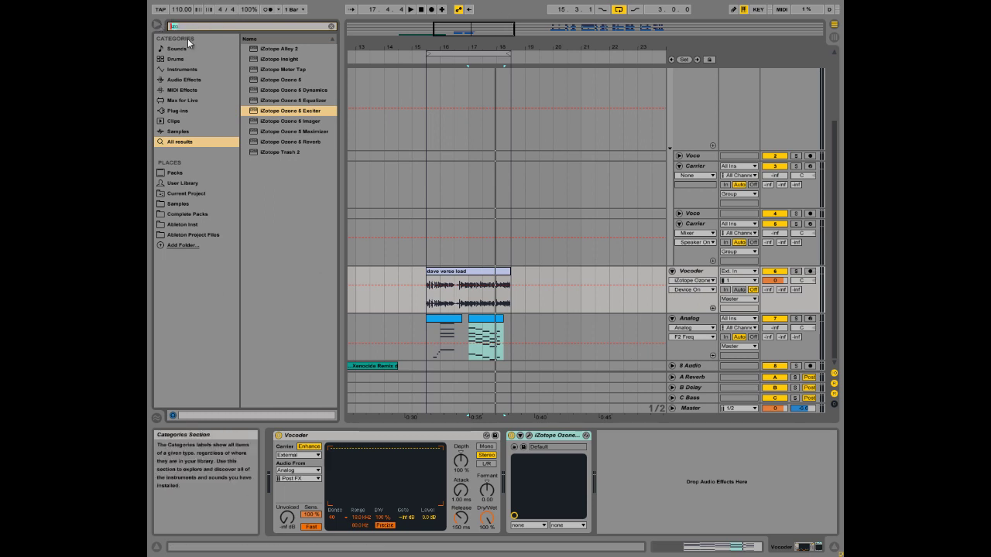
pyautogui.write('over')
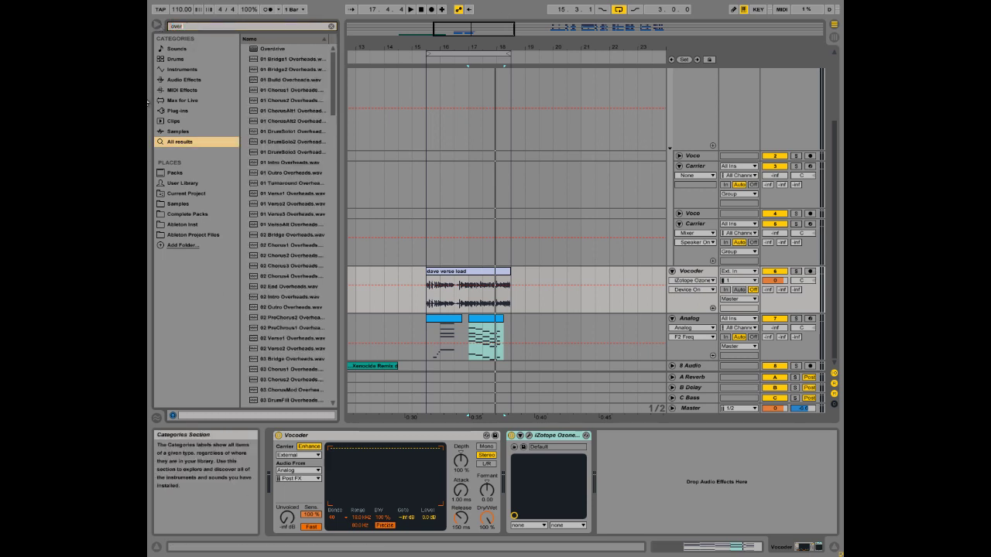
pyautogui.press('Down')
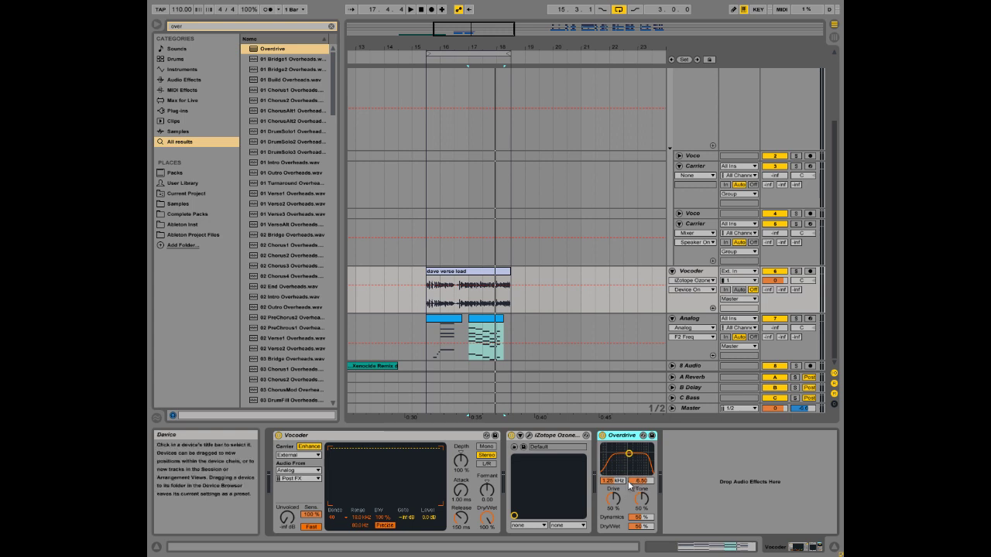
# Set Overdrive's filter frequency to about 2.87 kHz with a bandwidth of about 3.49, and lower Dynamics to about 18 % and Dry/Wet to 0 %
pyautogui.moveTo(639, 485); pyautogui.dragTo(610, 480)
pyautogui.click(610, 481)
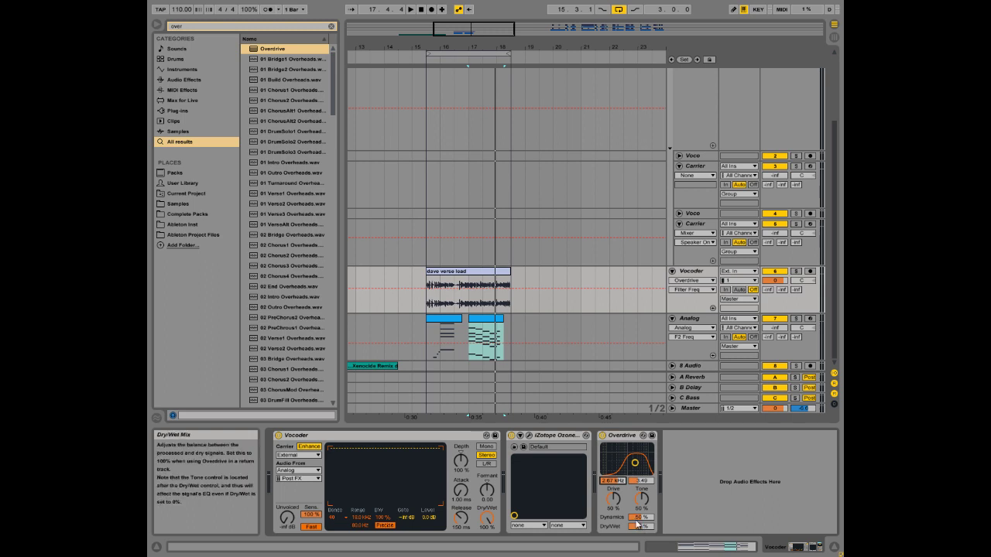
pyautogui.moveTo(634, 522); pyautogui.dragTo(637, 536)
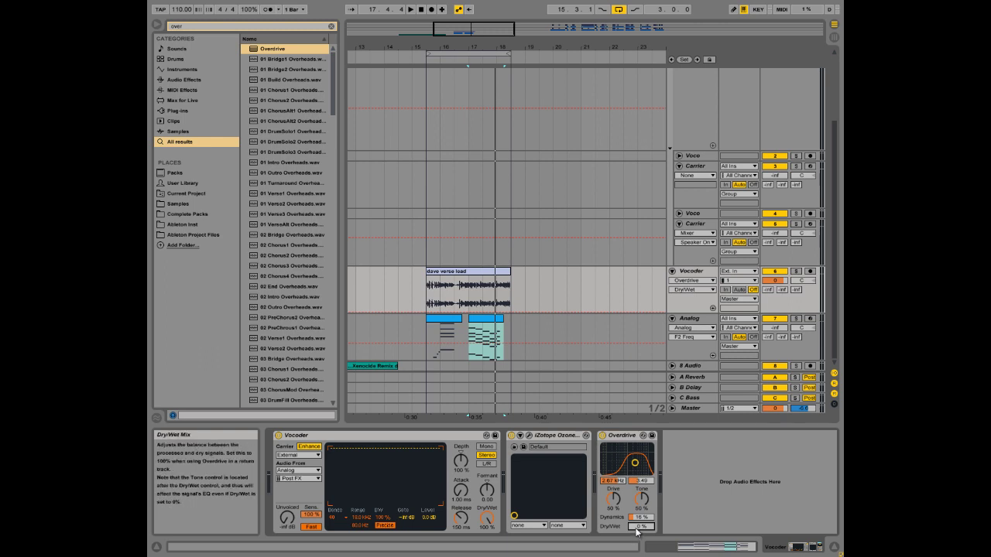
# Raise Overdrive's Dry/Wet to 19 % while playing the loop
pyautogui.press('space')
pyautogui.moveTo(637, 529); pyautogui.dragTo(637, 518)
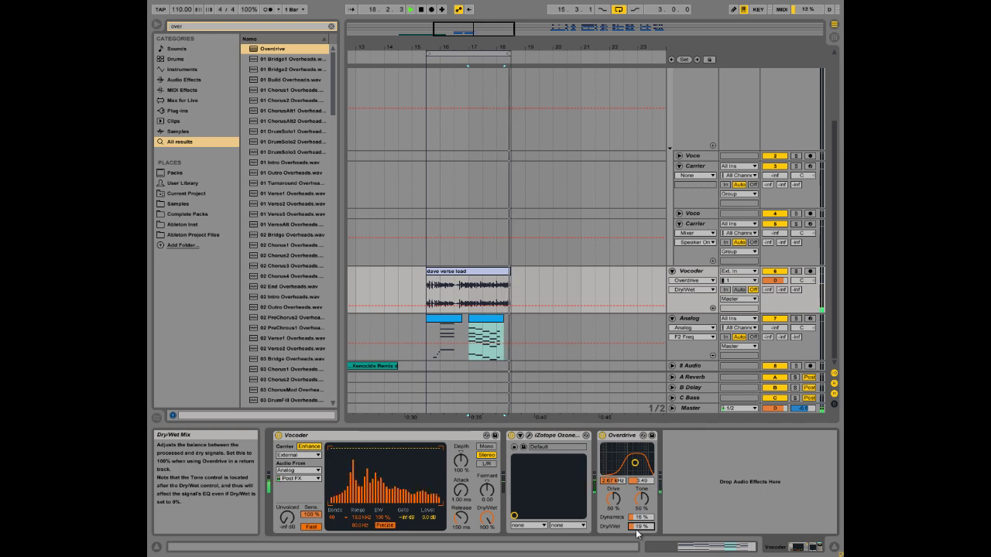
pyautogui.press('space')
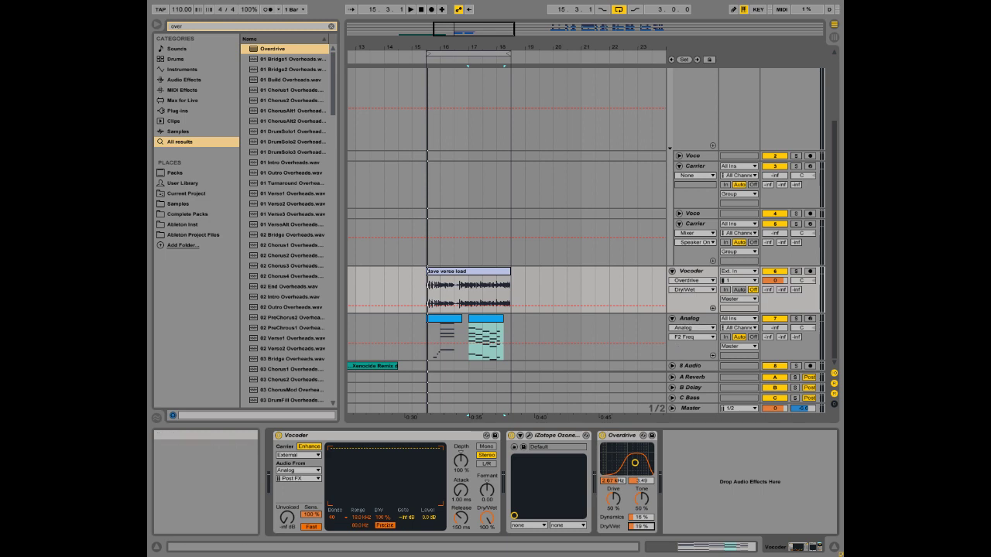
# Search all browser results for "c1" and add the C1 comp-sc Stereo compressor after Overdrive on the Vocoder track
pyautogui.hotkey('ctrl', 'f')
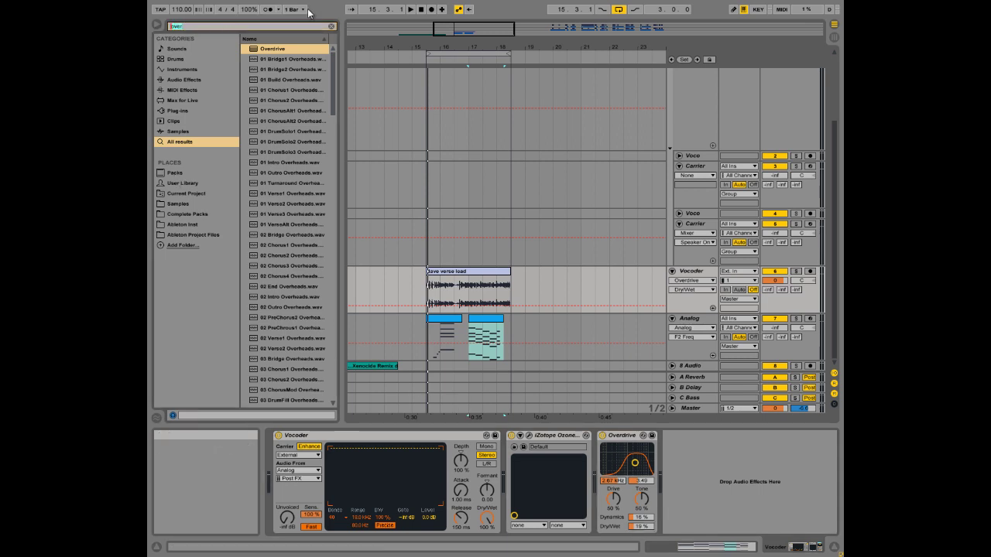
pyautogui.press('BackSpace')
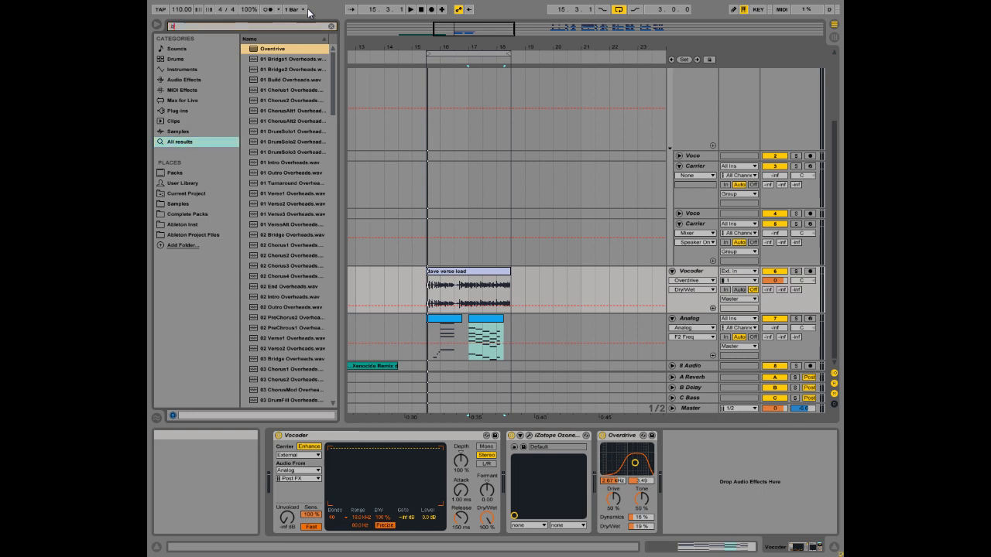
pyautogui.write('si')
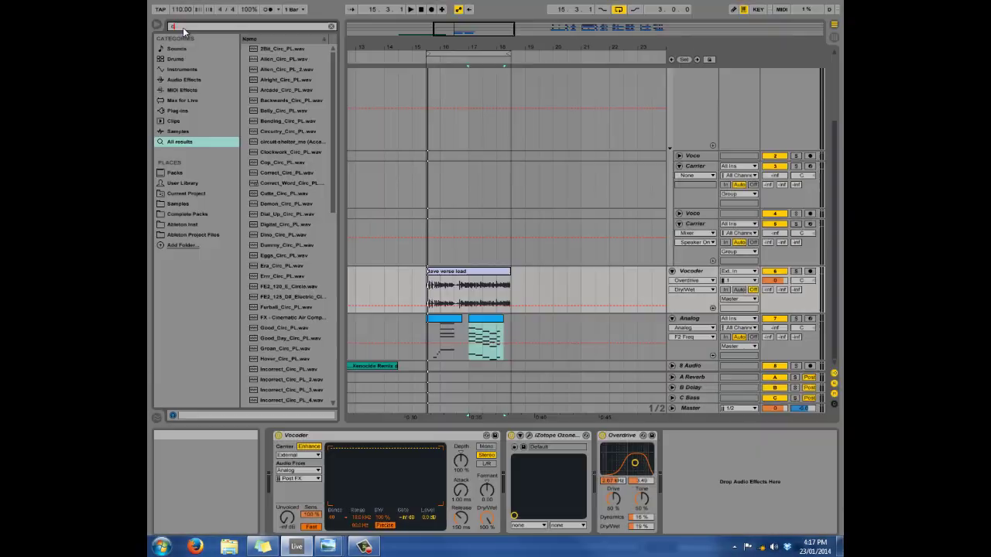
pyautogui.press('BackSpace')
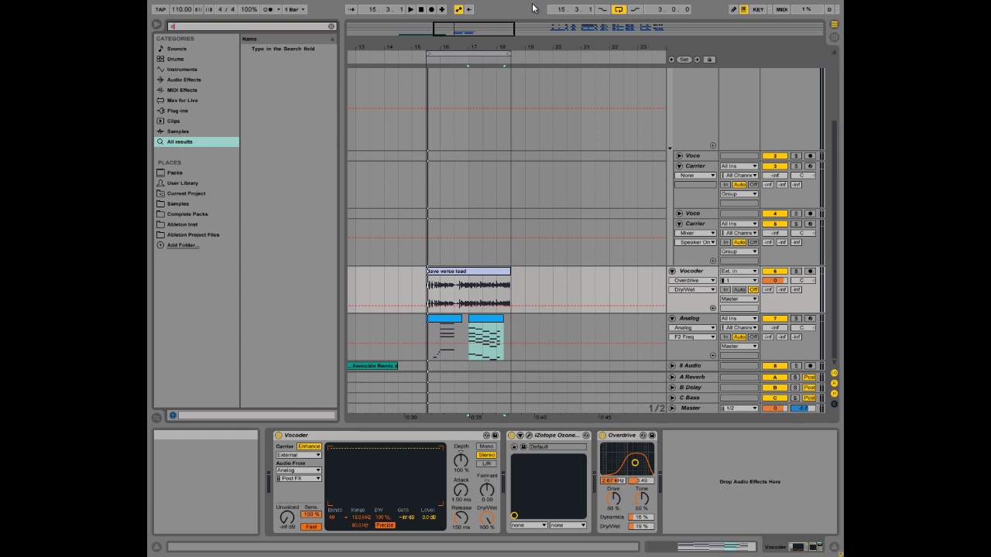
pyautogui.write('1')
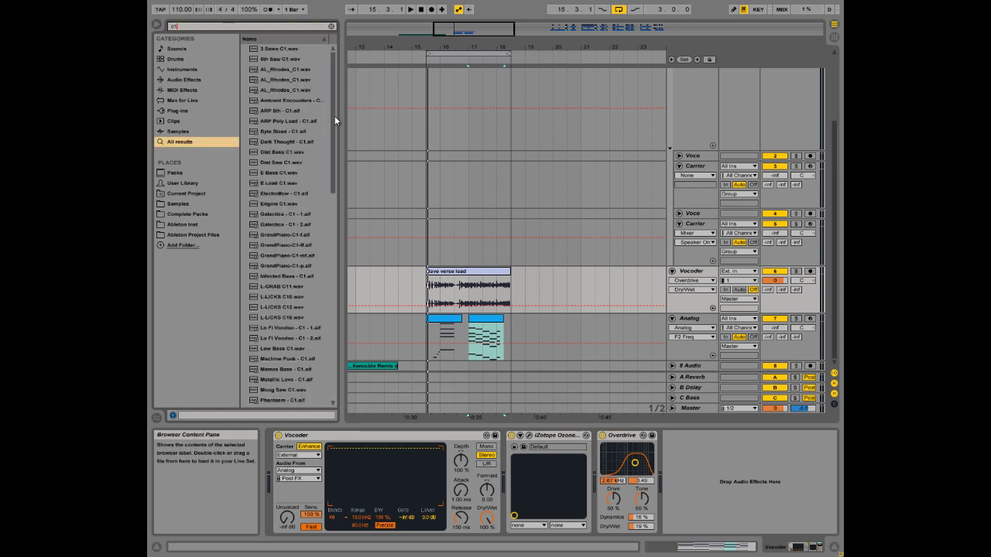
pyautogui.moveTo(335, 116); pyautogui.dragTo(364, 444)
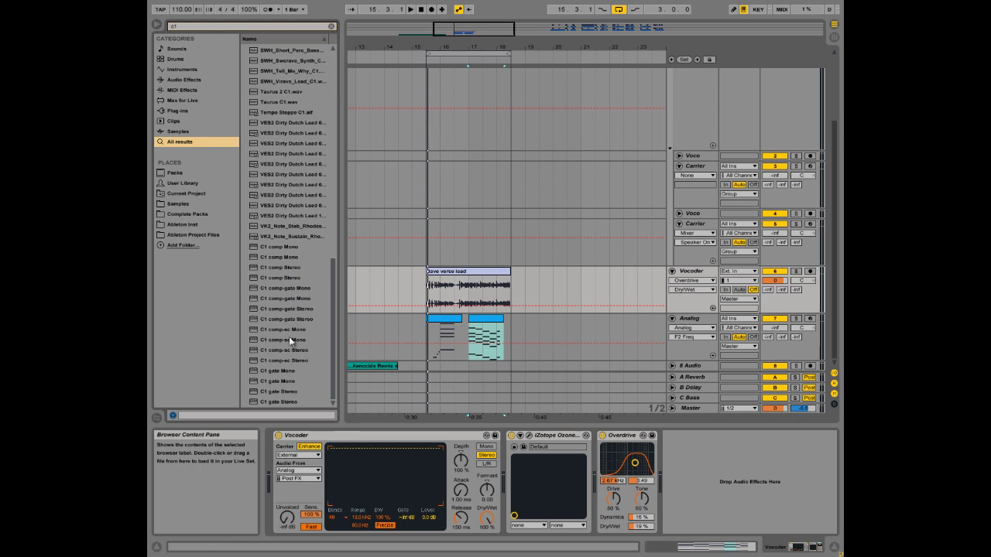
pyautogui.moveTo(276, 353); pyautogui.dragTo(687, 456)
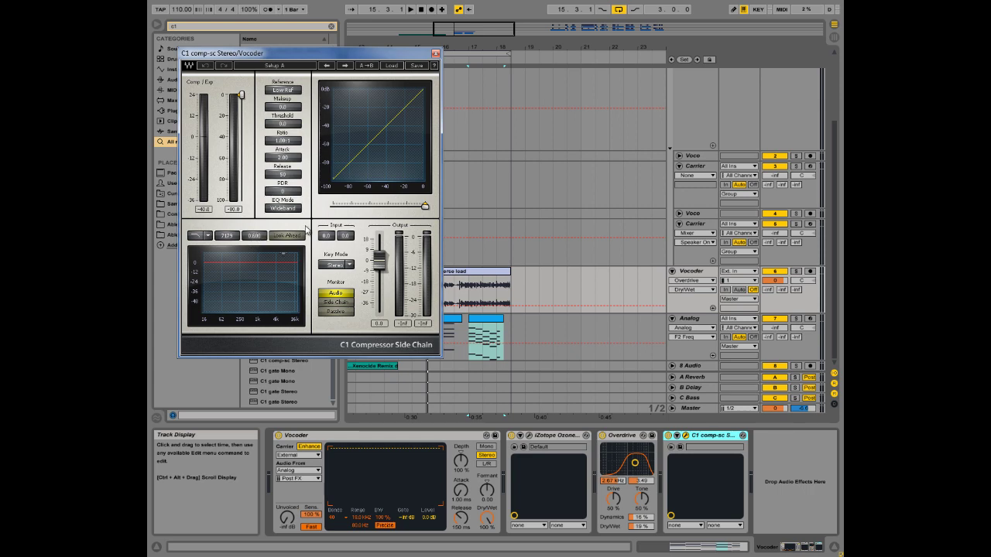
# Set the C1 compressor's EQ Mode to Split and its filter type to Low Pass
pyautogui.click(284, 208)
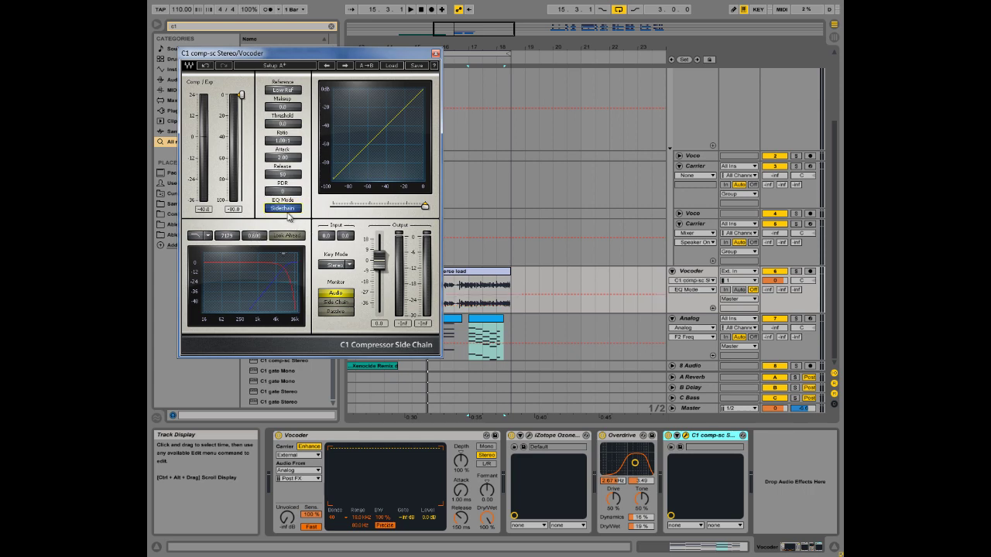
pyautogui.click(284, 209)
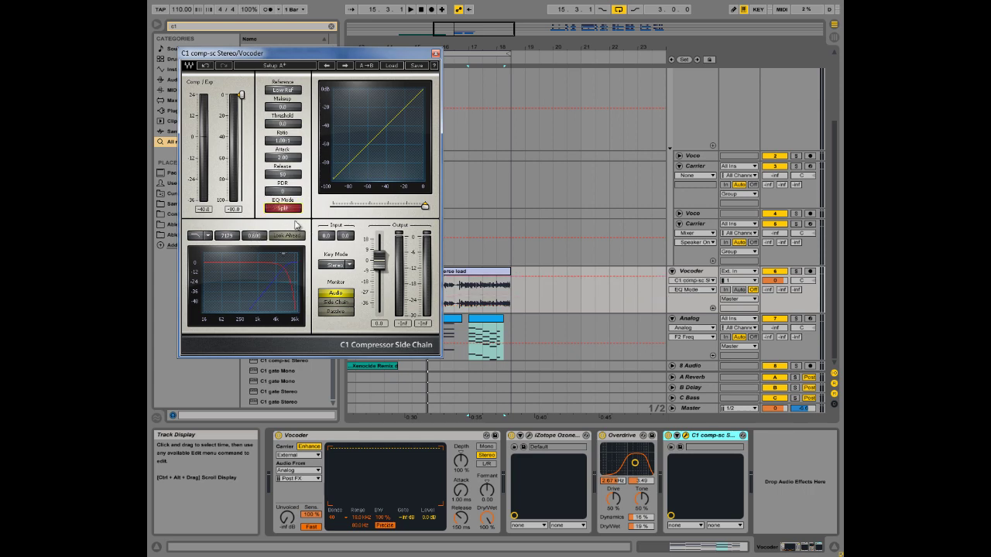
pyautogui.click(208, 236)
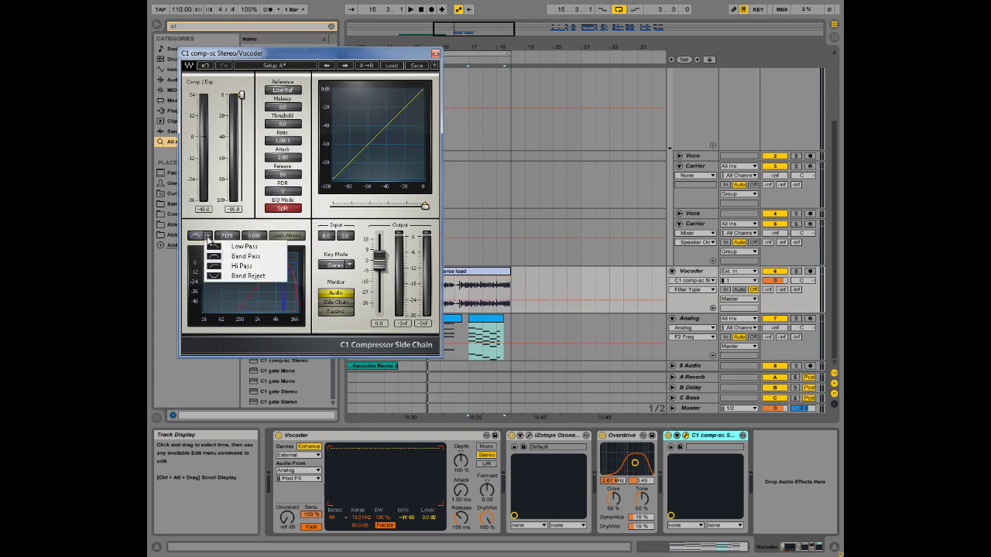
pyautogui.click(247, 249)
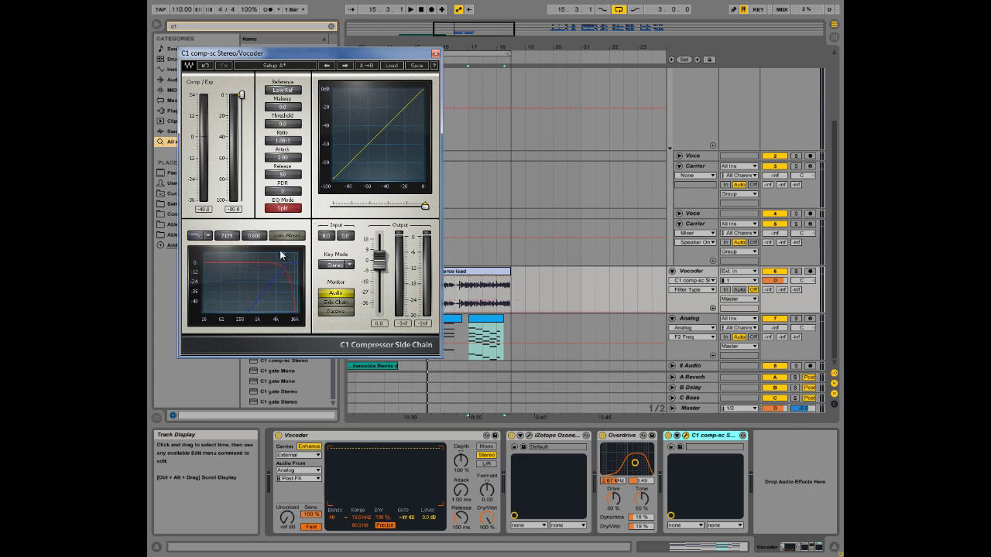
# Adjust the C1 low-pass filter to a frequency of about 433 Hz, auditioning the loop along the way
pyautogui.moveTo(276, 259); pyautogui.dragTo(257, 263)
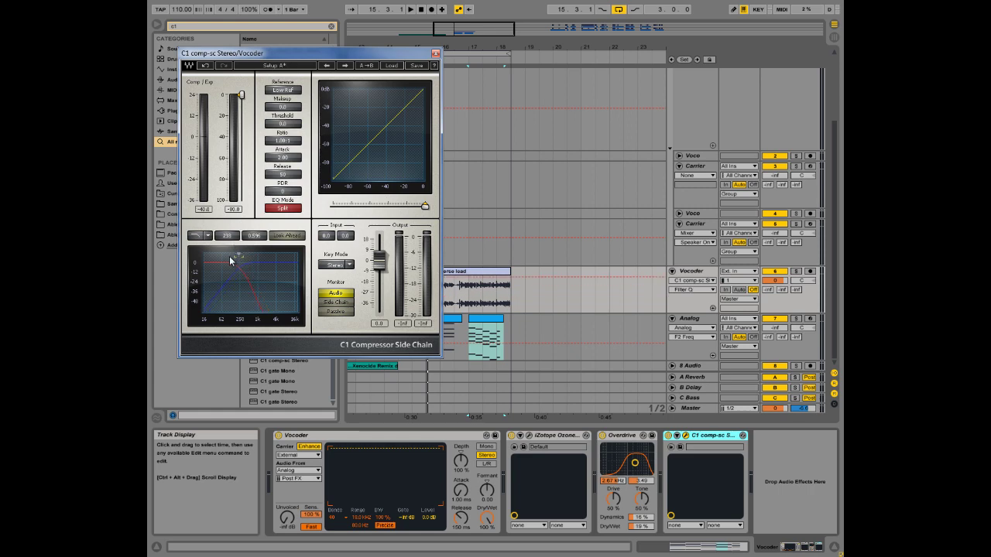
pyautogui.moveTo(246, 256); pyautogui.dragTo(250, 264)
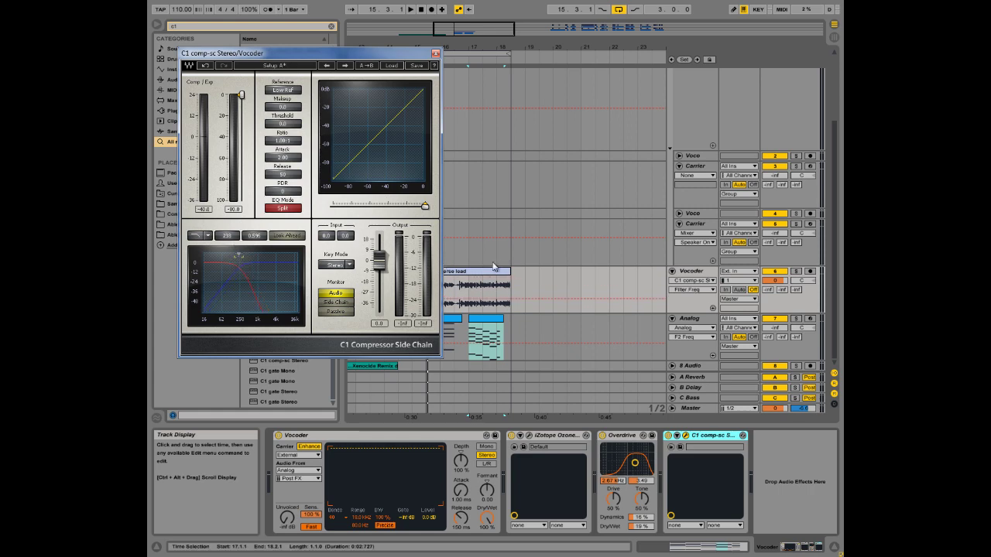
pyautogui.press('space')
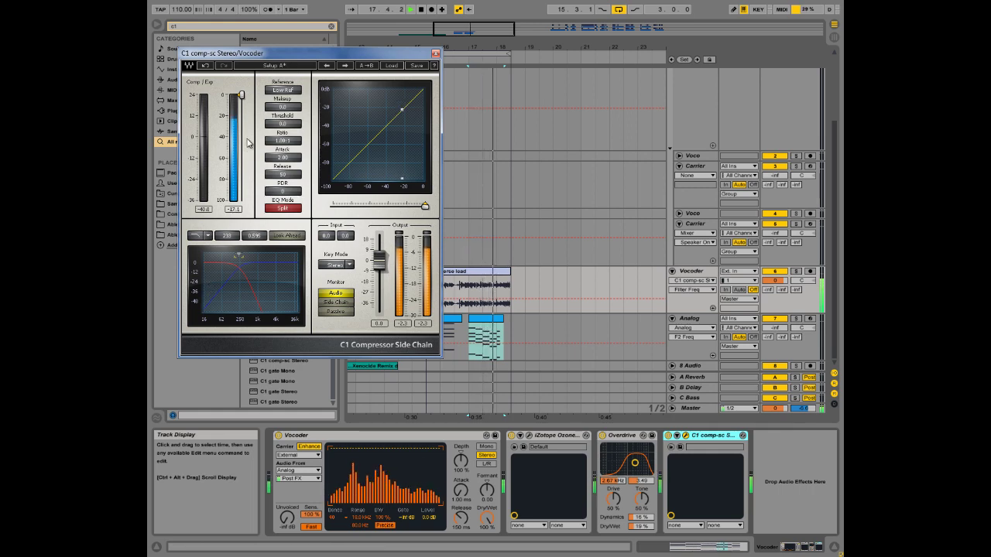
pyautogui.press('space')
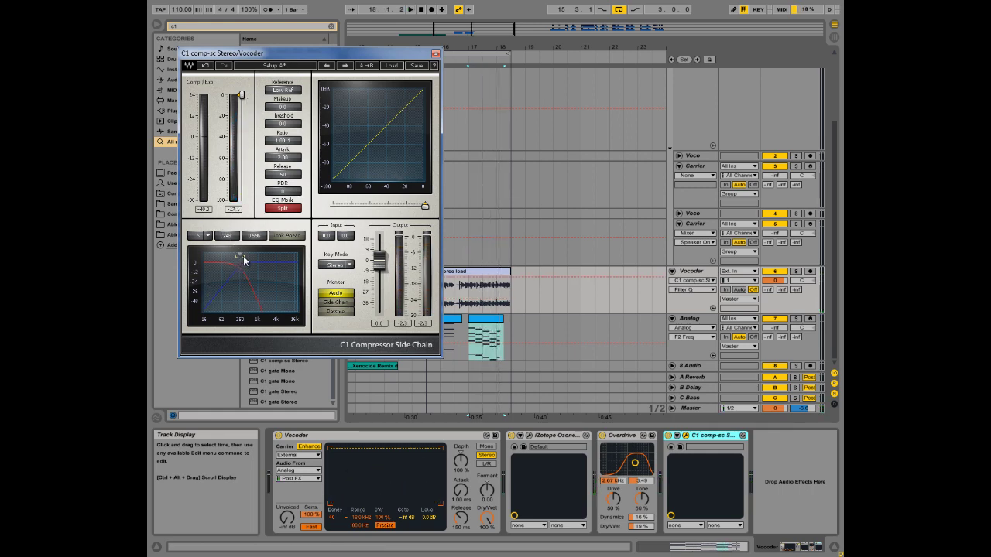
pyautogui.moveTo(260, 252); pyautogui.dragTo(263, 251)
# Briefly audition a lower threshold and reset it, and set the C1 compressor's ratio to 5.97:1 and attack to 0.28
pyautogui.moveTo(242, 95)
pyautogui.mouseDown()
pyautogui.moveTo(245, 132)
pyautogui.moveTo(242, 95)
pyautogui.mouseUp()
pyautogui.press('space')
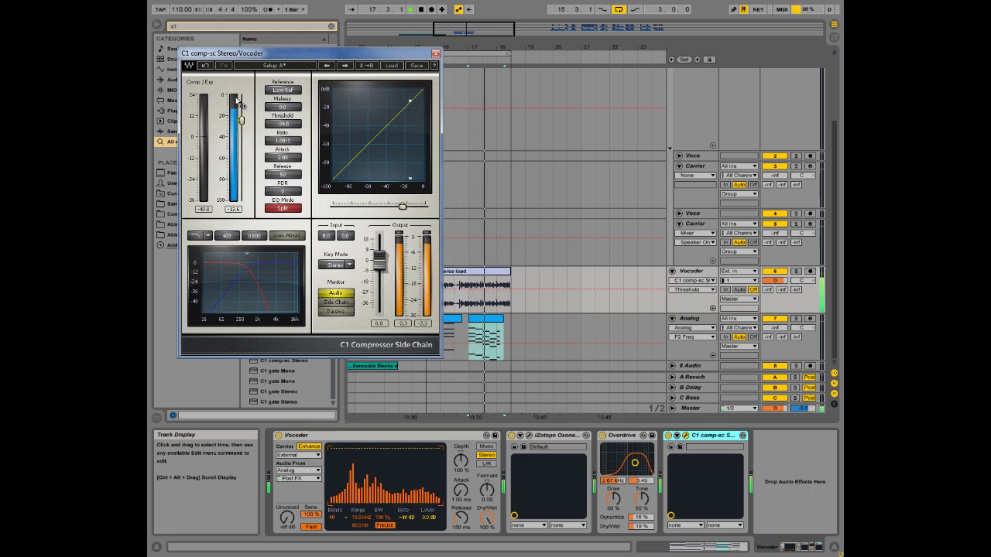
pyautogui.click(282, 140)
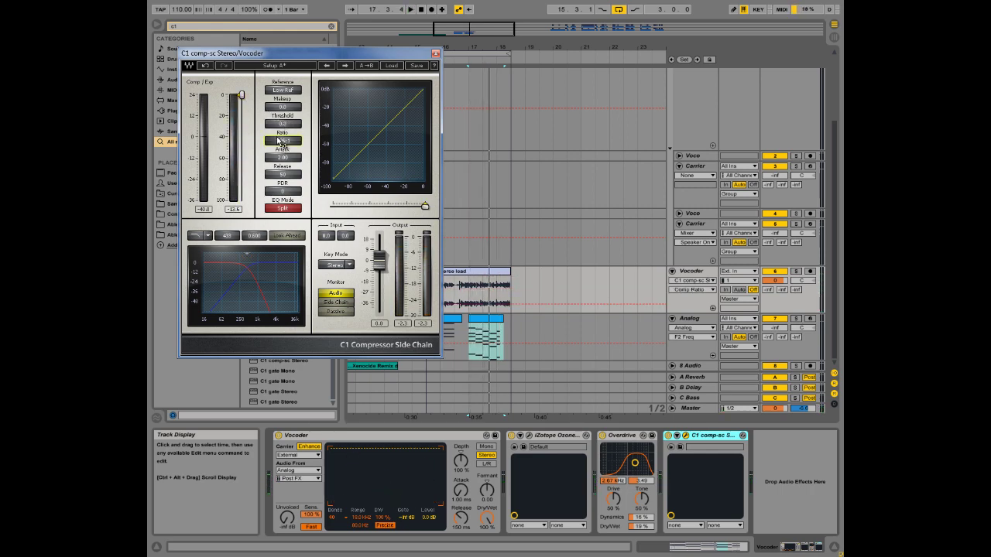
pyautogui.moveTo(280, 121); pyautogui.dragTo(292, 45)
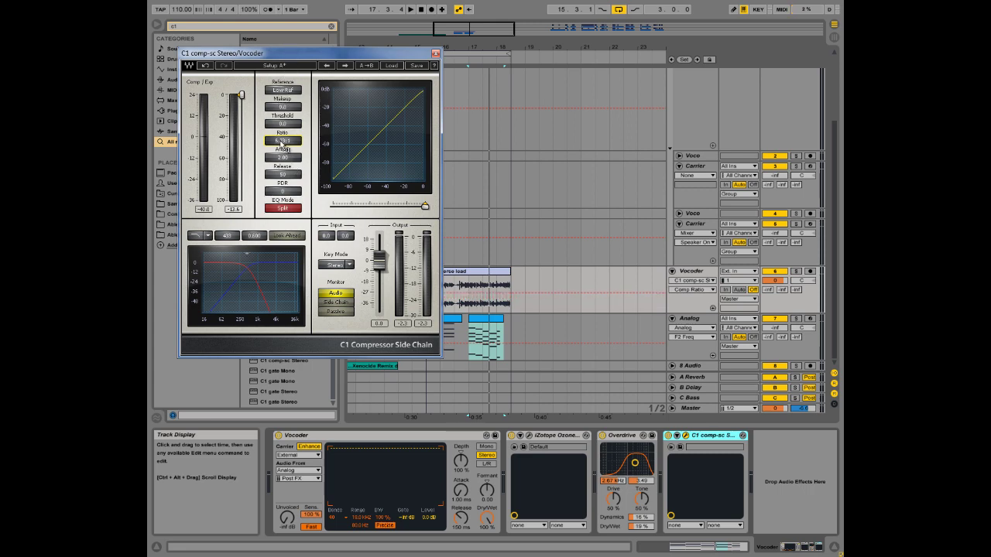
pyautogui.moveTo(285, 164)
pyautogui.mouseDown()
pyautogui.moveTo(285, 186)
pyautogui.moveTo(284, 164)
pyautogui.mouseUp()
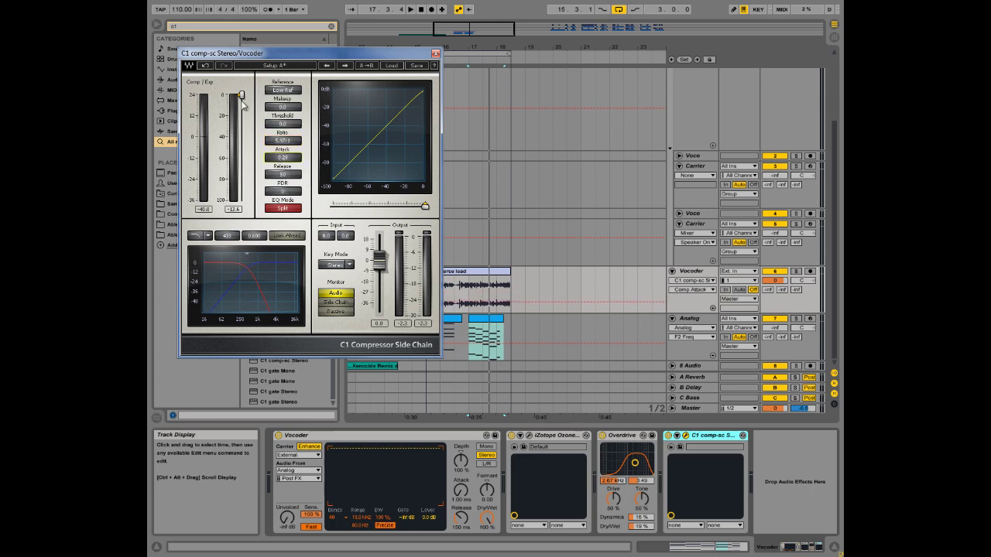
# Lower the C1 compressor's threshold to about -20.5 while playing the loop, and close the plug-in window
pyautogui.press('space')
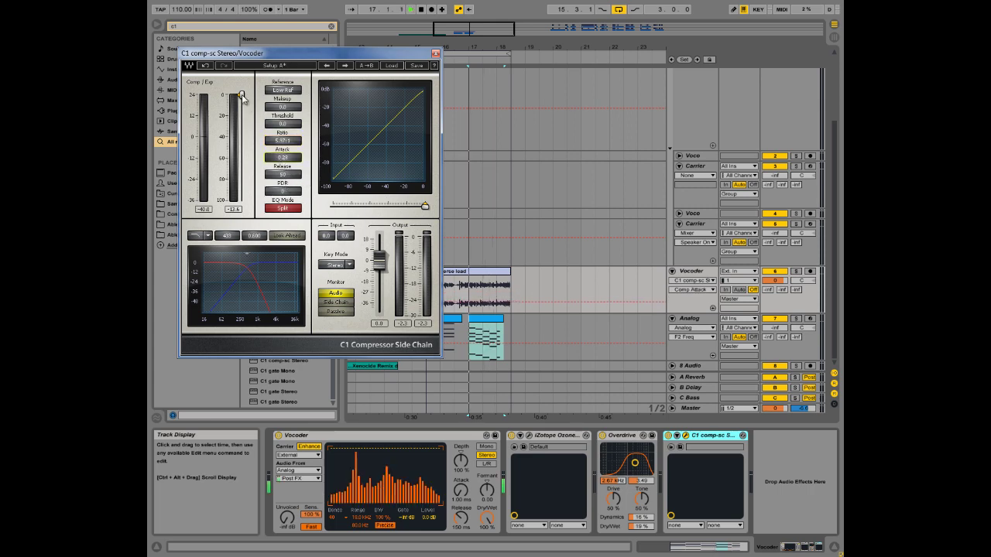
pyautogui.click(242, 96)
pyautogui.press('space')
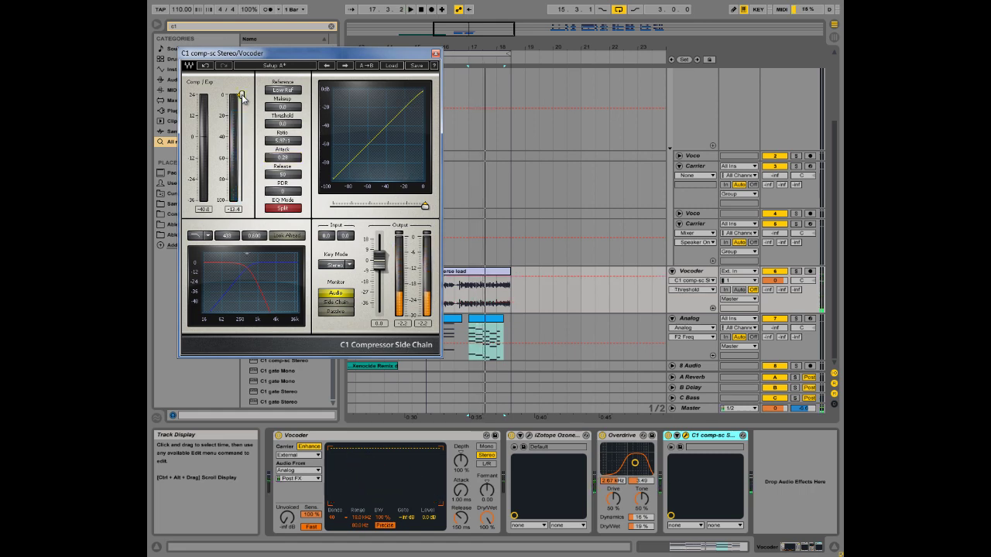
pyautogui.press('space')
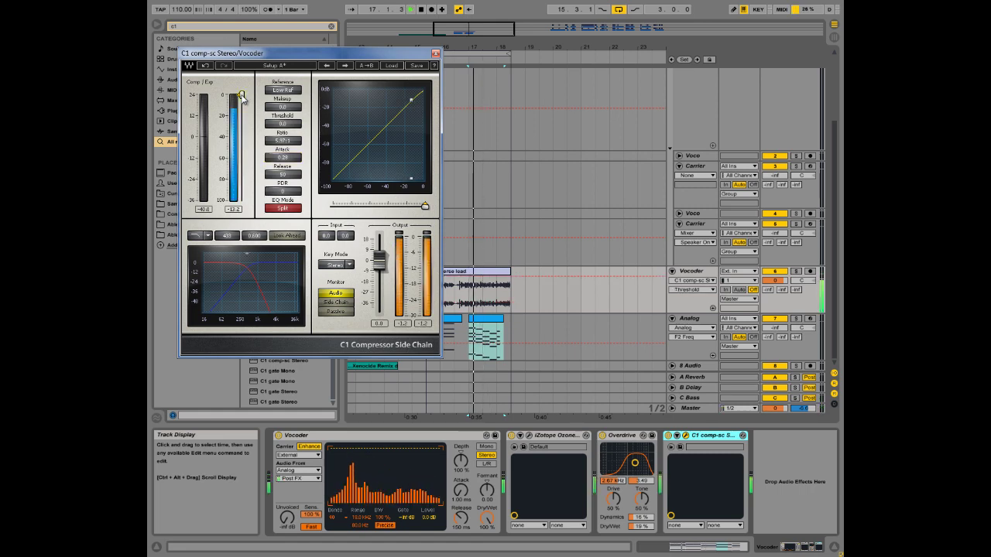
pyautogui.moveTo(243, 96); pyautogui.dragTo(254, 155)
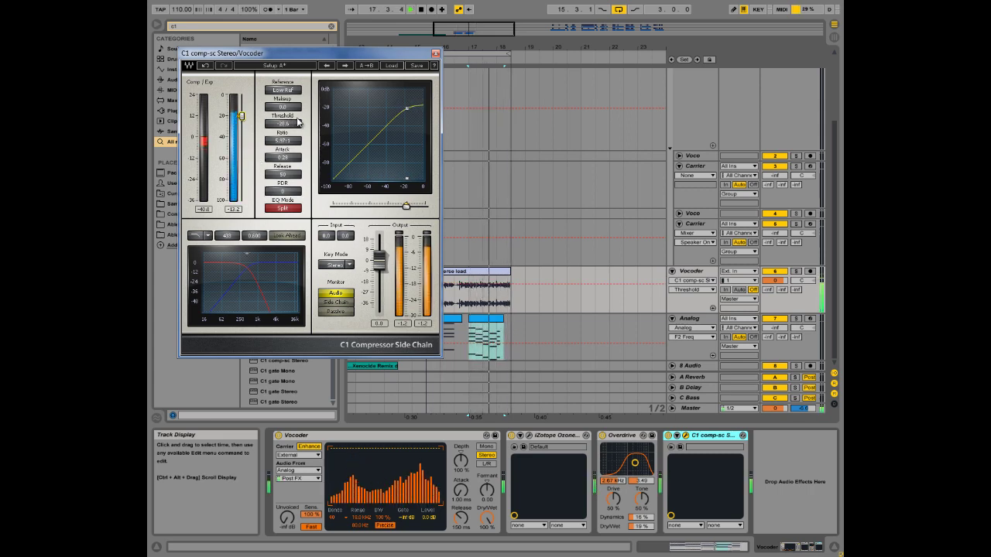
pyautogui.press('space')
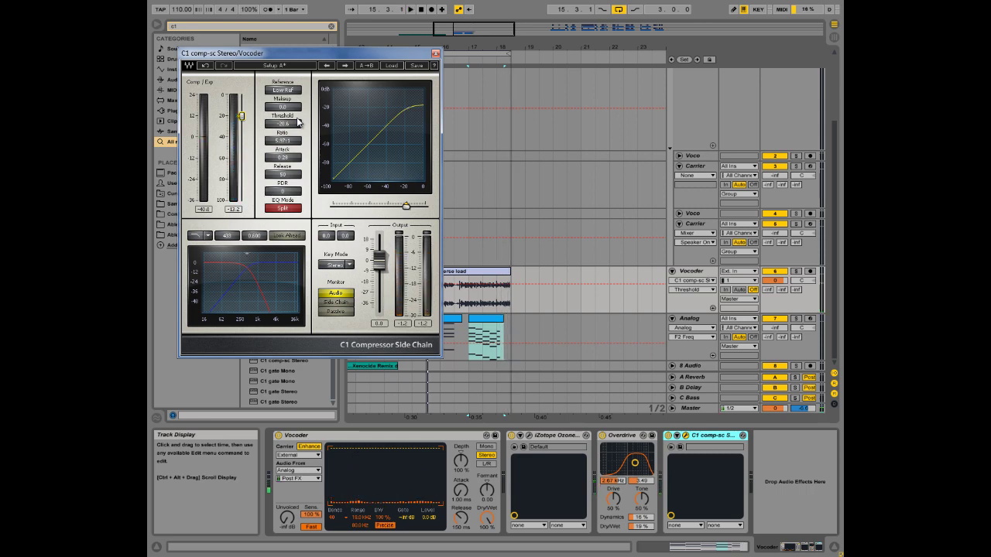
pyautogui.click(435, 55)
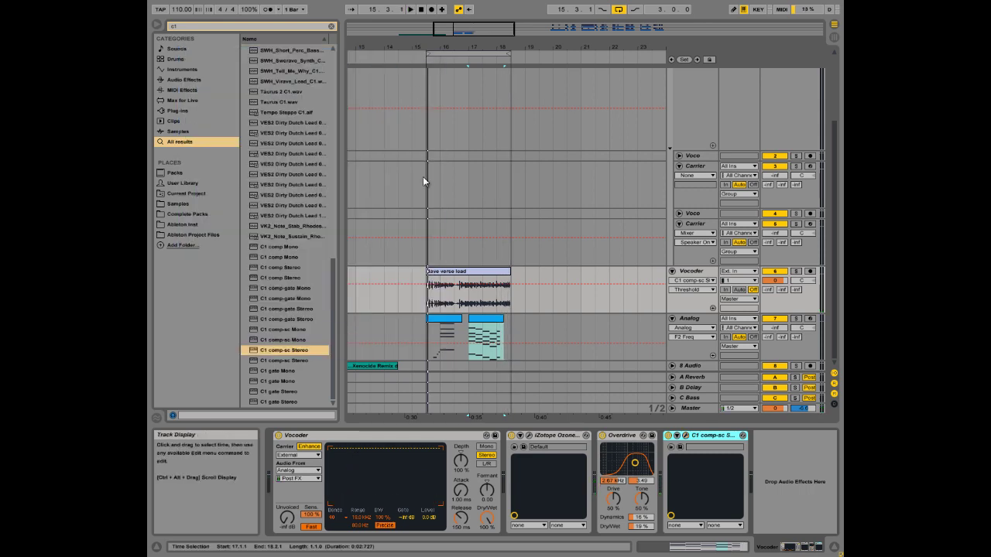
# Show the Analog track's synth, enlarge the looped section in the arrangement, and play its first part
pyautogui.click(430, 337)
pyautogui.moveTo(444, 46); pyautogui.dragTo(444, 86)
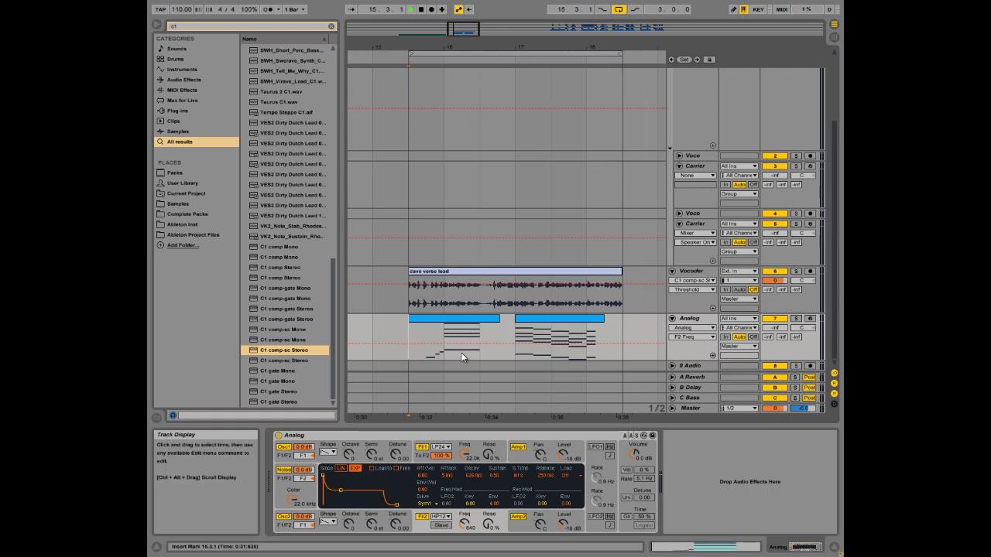
pyautogui.press('space')
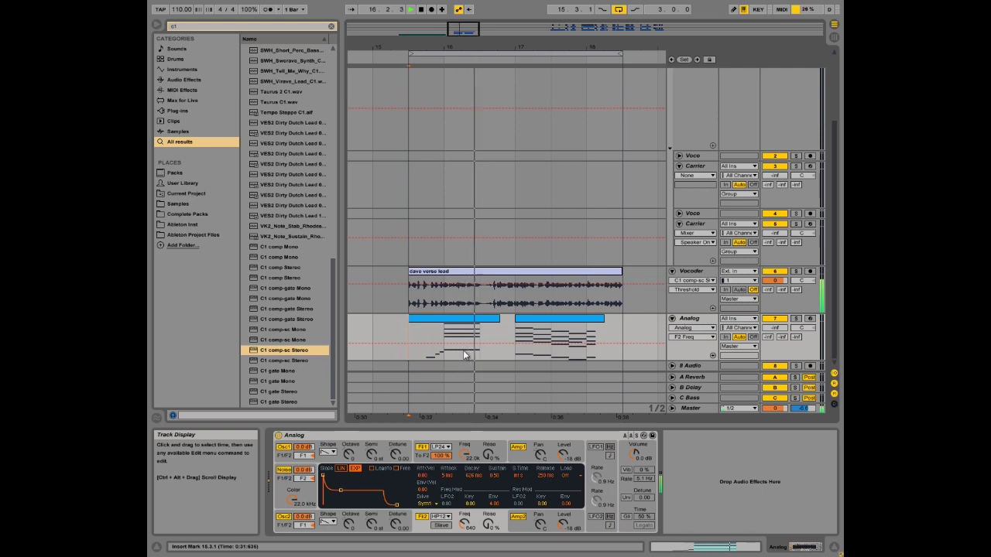
pyautogui.press('space')
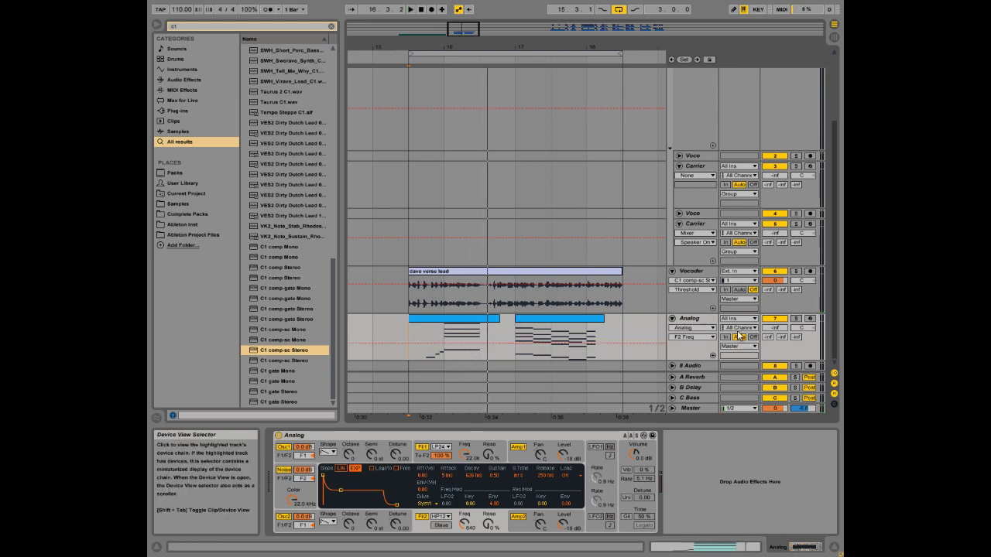
# Search the browser for "glue" and add a Glue Compressor to the end of the Vocoder track's device chain
pyautogui.click(699, 273)
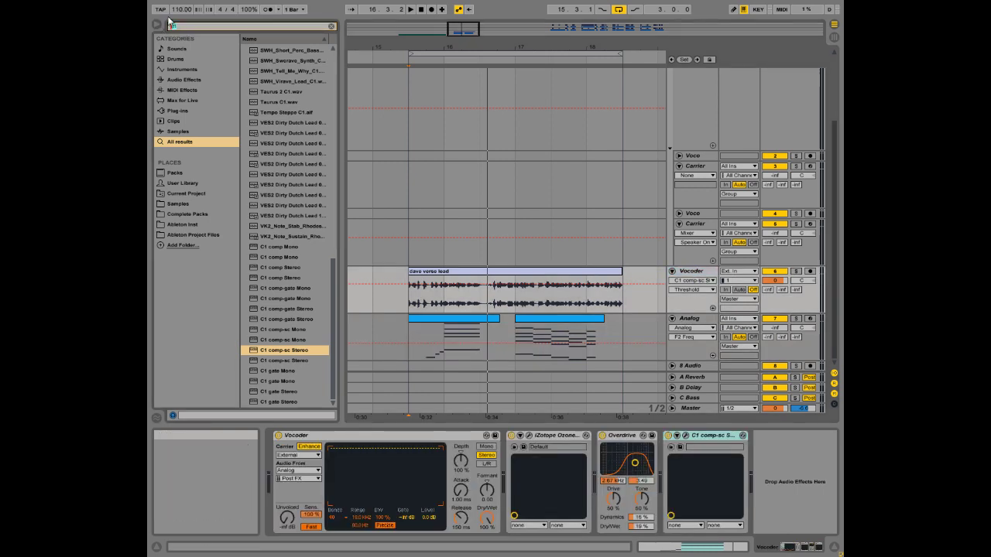
pyautogui.write('glue')
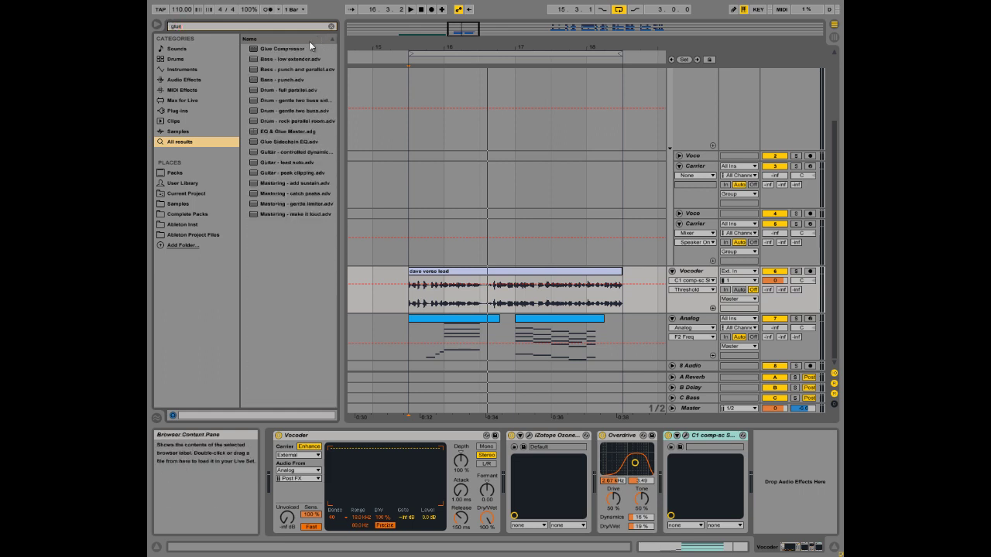
pyautogui.click(280, 51)
pyautogui.moveTo(705, 275); pyautogui.dragTo(706, 275)
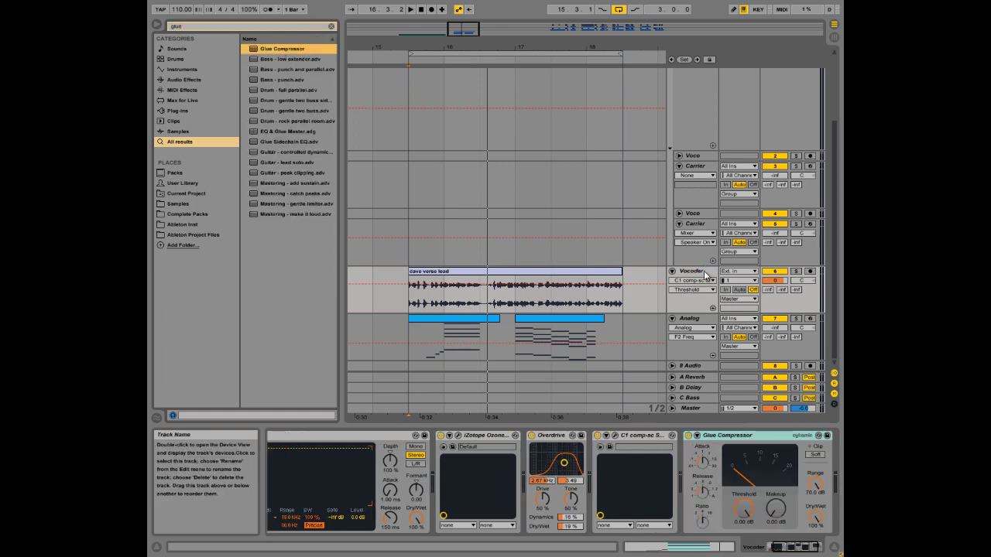
# Lower the Glue Compressor's threshold to about -16.5 dB and raise its makeup gain to 4.13 dB while playing the loop
pyautogui.click(822, 548)
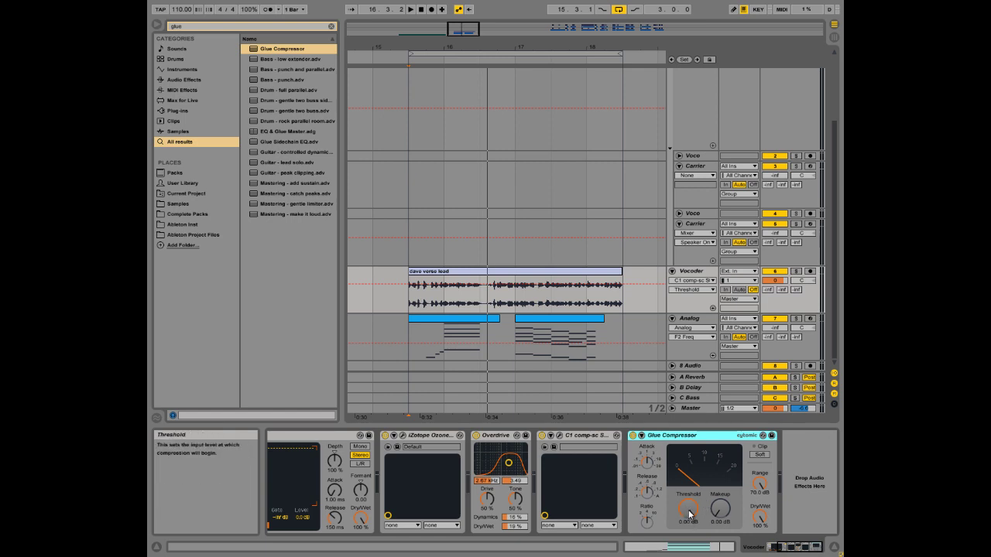
pyautogui.moveTo(689, 513); pyautogui.dragTo(690, 513)
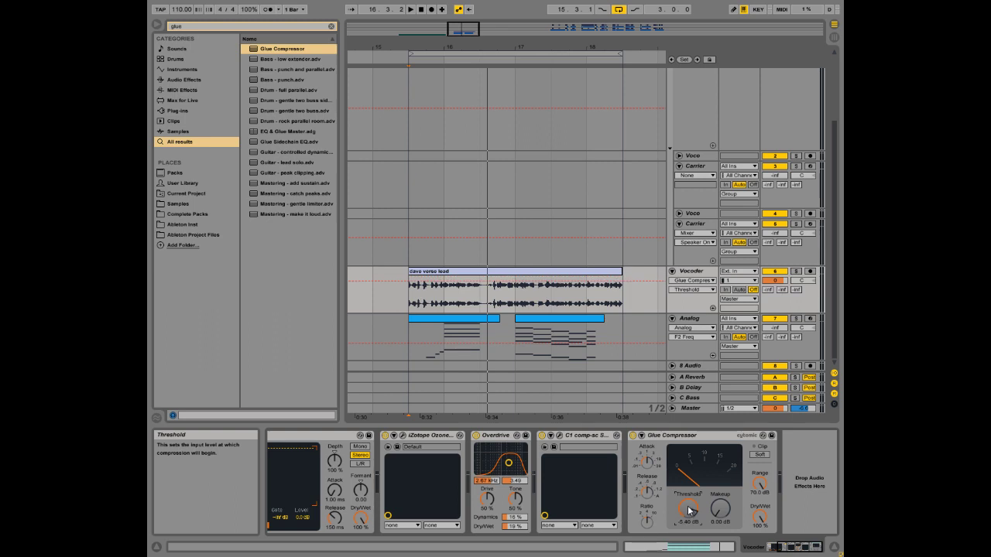
pyautogui.press('space')
pyautogui.moveTo(689, 510); pyautogui.dragTo(687, 508)
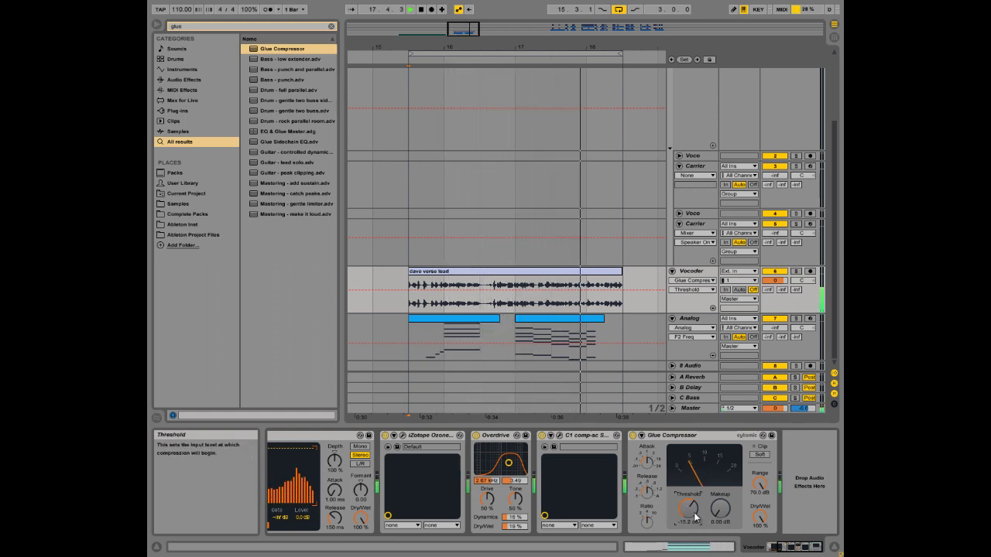
pyautogui.moveTo(695, 517); pyautogui.dragTo(720, 513)
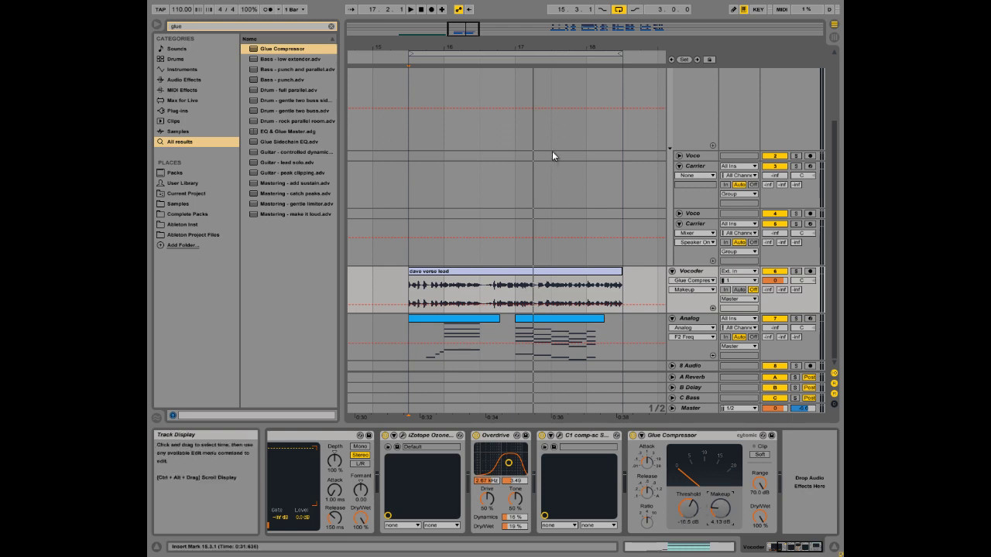
# Search the browser for "eq" and add an EQ Eight after the Glue Compressor on the Vocoder track
pyautogui.moveTo(556, 45); pyautogui.dragTo(555, 32)
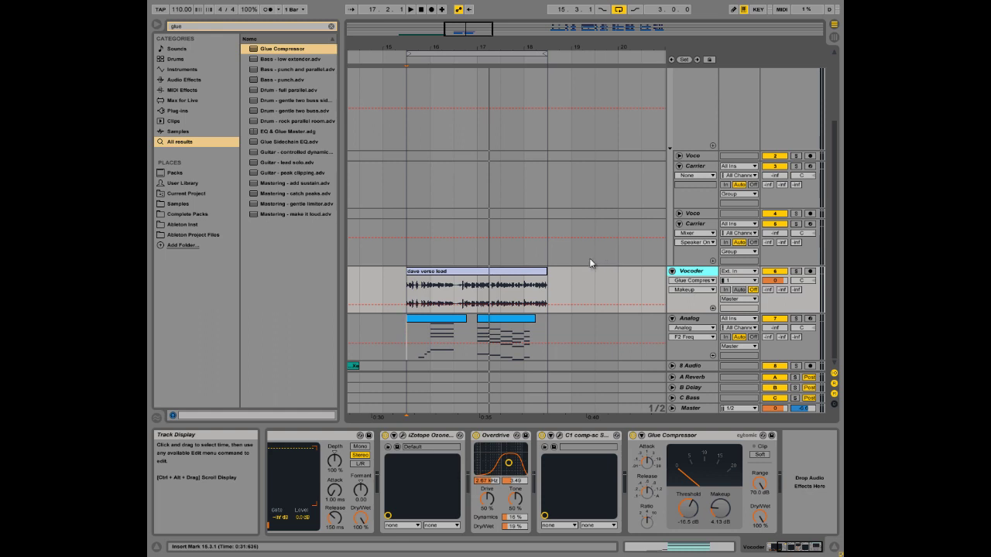
pyautogui.moveTo(492, 42); pyautogui.dragTo(491, 39)
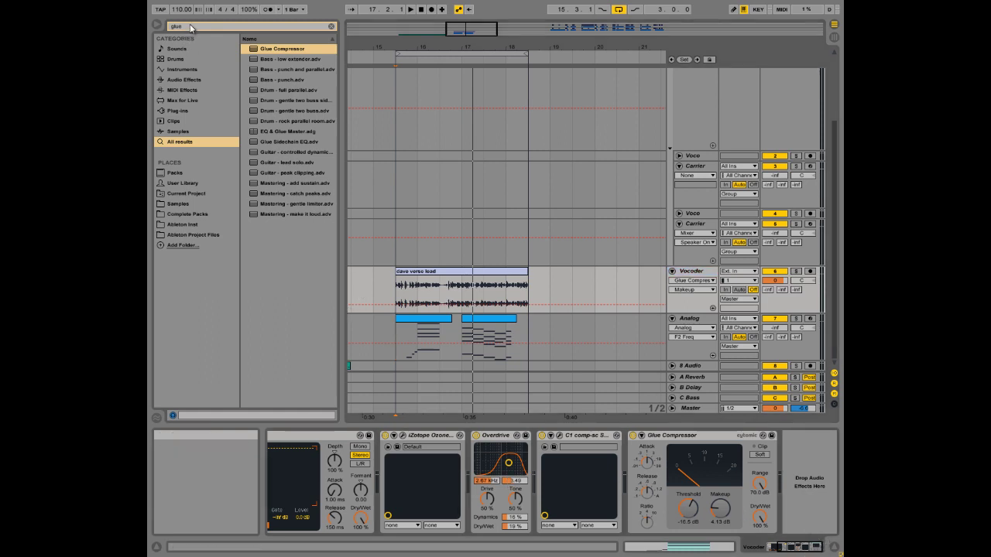
pyautogui.hotkey('ctrl', 'f')
pyautogui.write('eq')
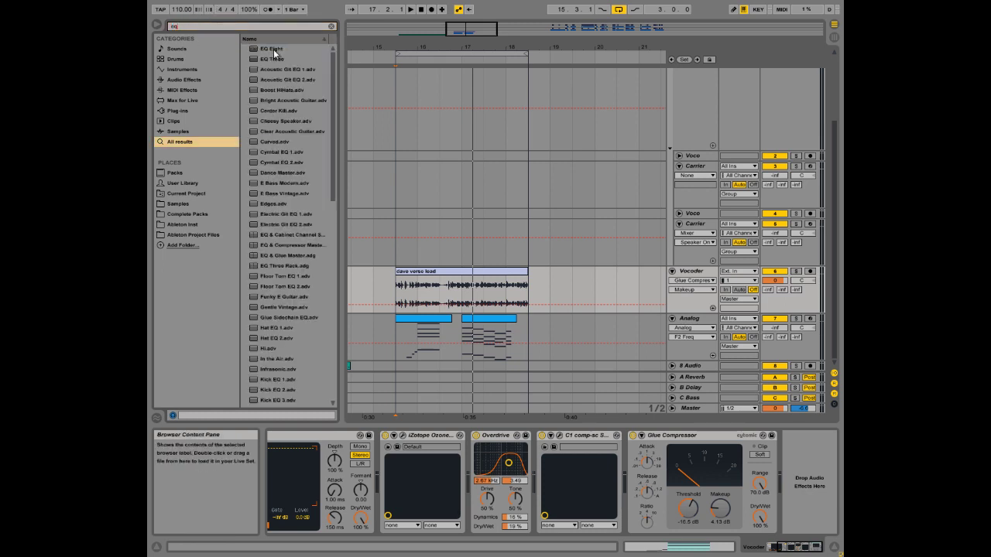
pyautogui.moveTo(273, 48); pyautogui.dragTo(808, 502)
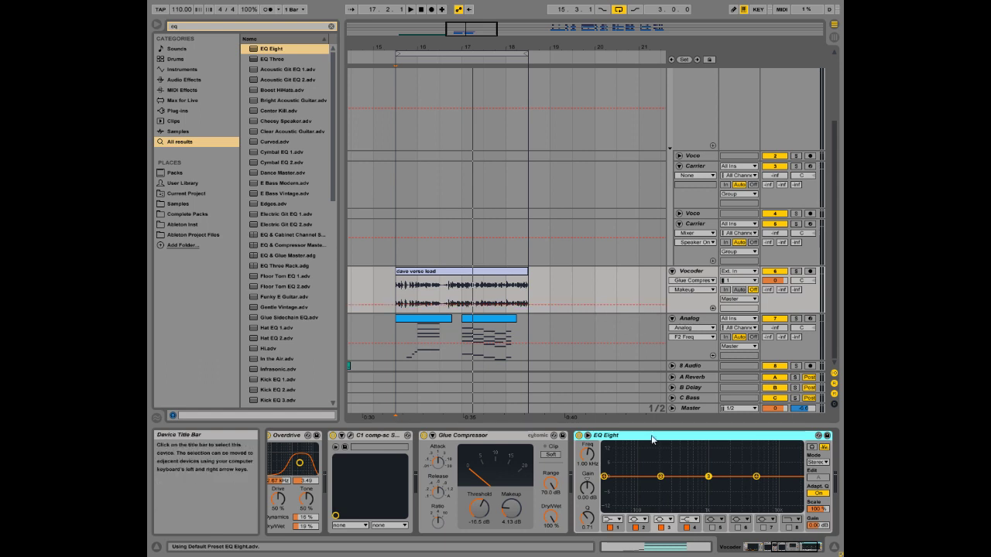
# Make EQ Eight's band 1 a 12 dB low cut at about 184 Hz and play the loop
pyautogui.click(612, 519)
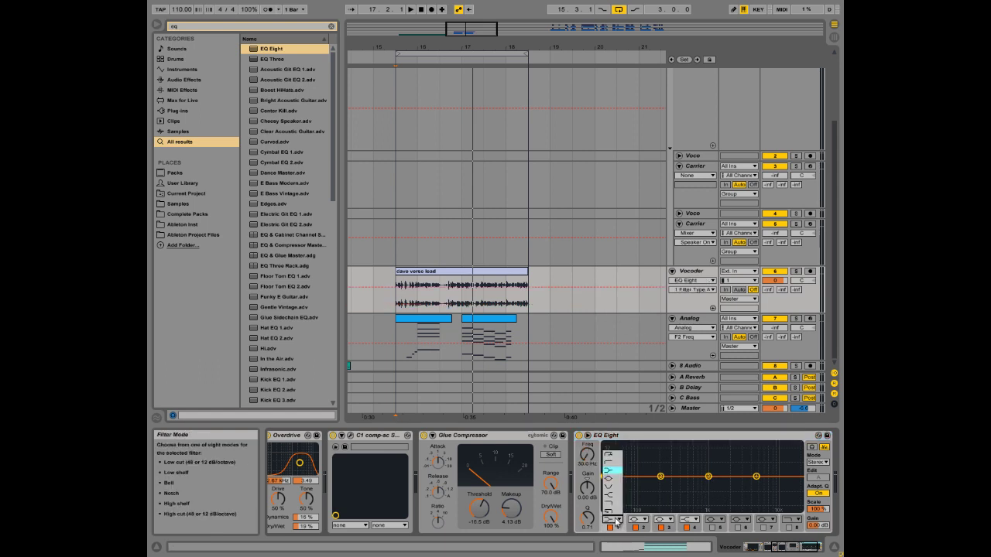
pyautogui.click(614, 465)
pyautogui.moveTo(608, 488); pyautogui.dragTo(661, 486)
pyautogui.press('space')
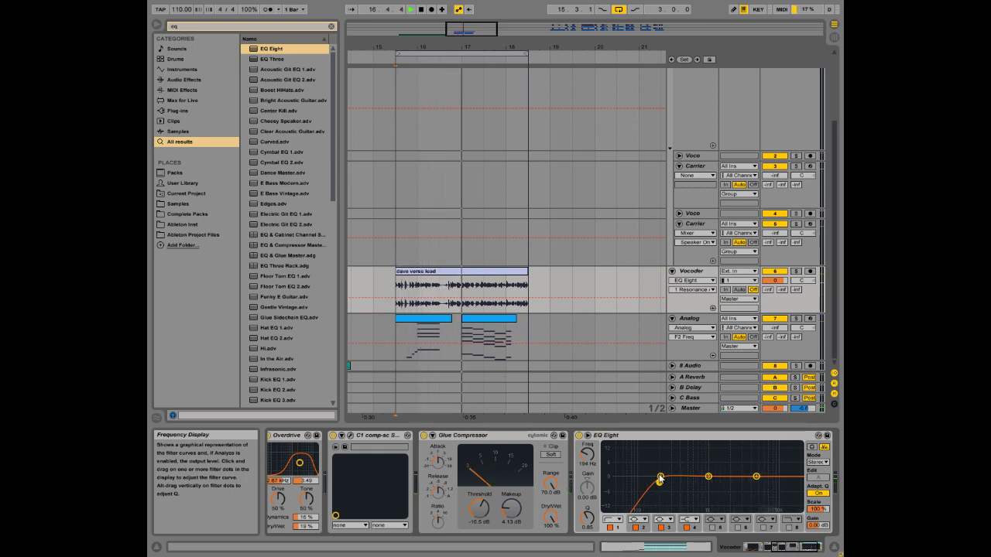
# Boost EQ Eight's band 3 by about 5 dB at about 590 Hz, auditioning the loop and its second part
pyautogui.click(709, 477)
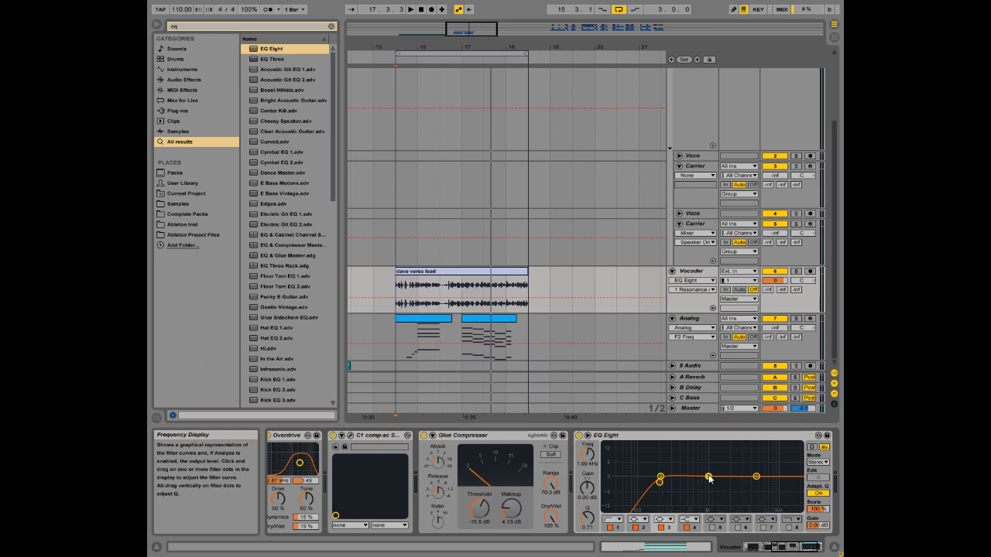
pyautogui.moveTo(710, 477); pyautogui.dragTo(696, 468)
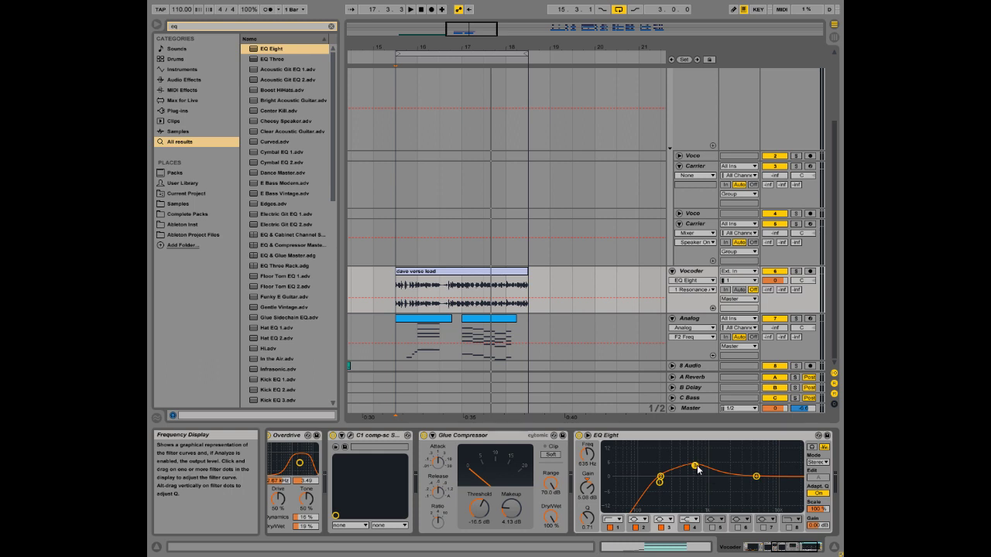
pyautogui.press('space')
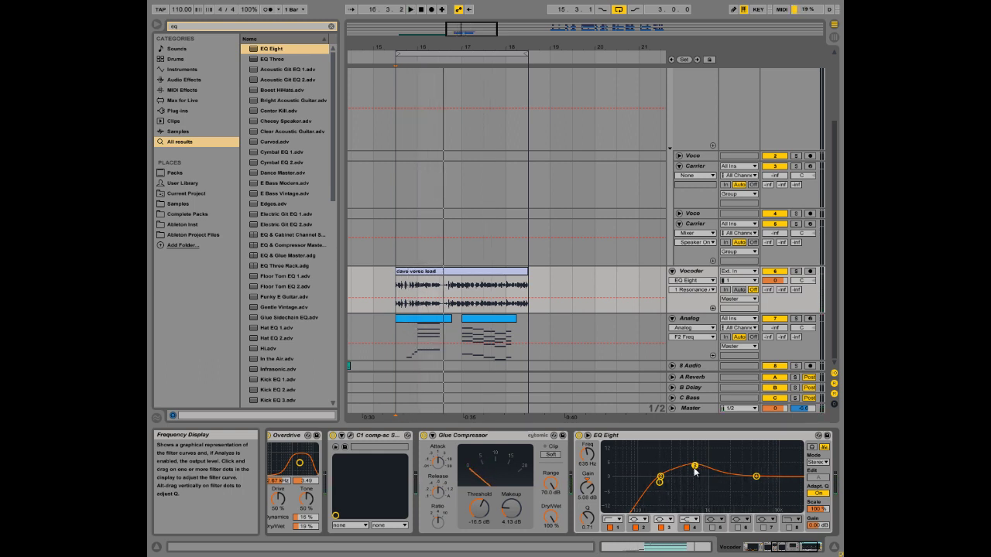
pyautogui.moveTo(694, 470); pyautogui.dragTo(692, 470)
pyautogui.press('space')
pyautogui.click(462, 331)
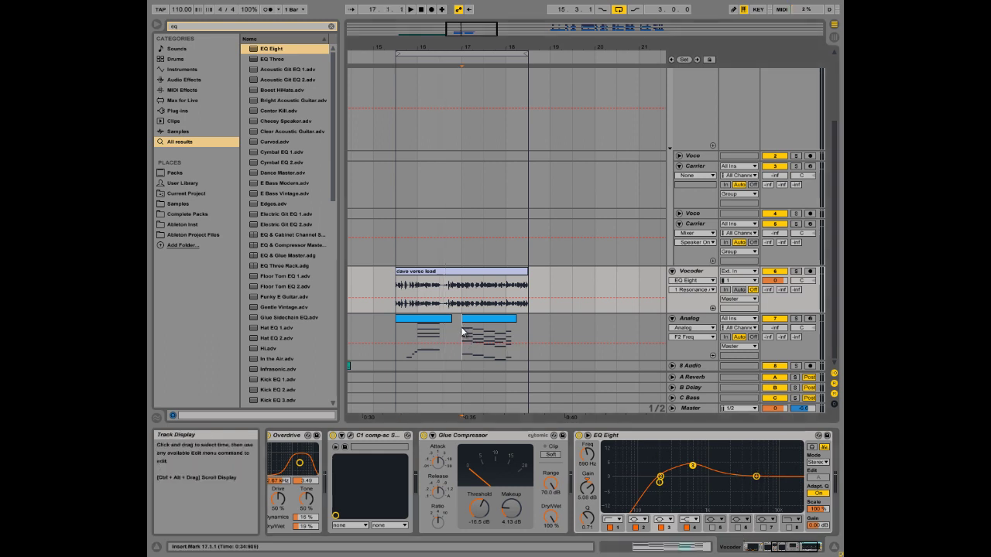
pyautogui.press('space')
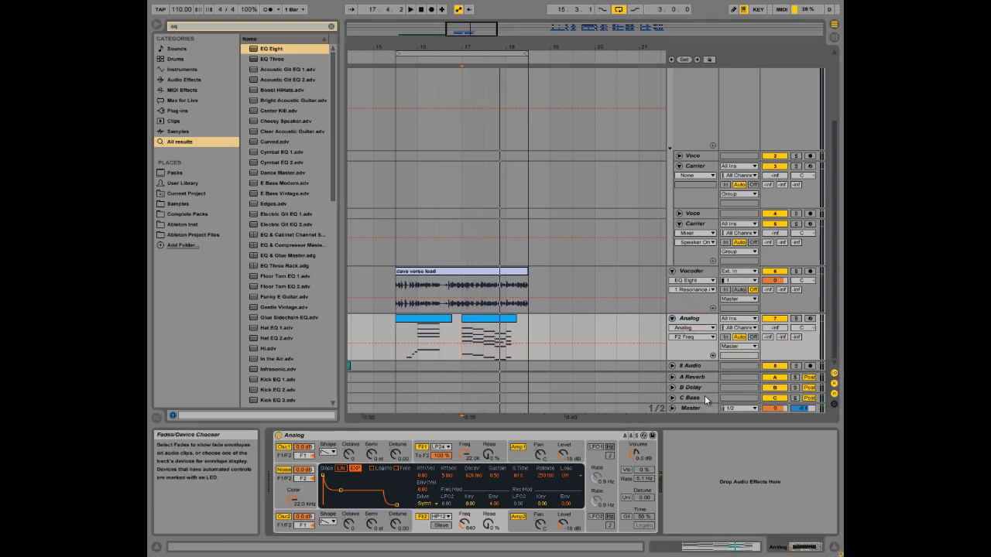
# Enable EQ Eight's band 5 on the Vocoder track and make it a cut of about 3 dB at 5.29 kHz
pyautogui.click(691, 271)
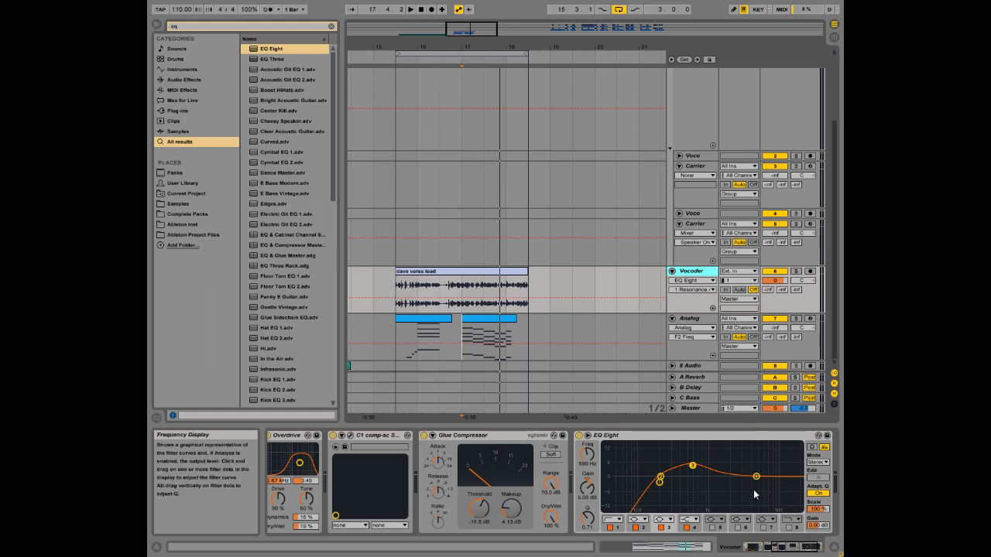
pyautogui.click(713, 527)
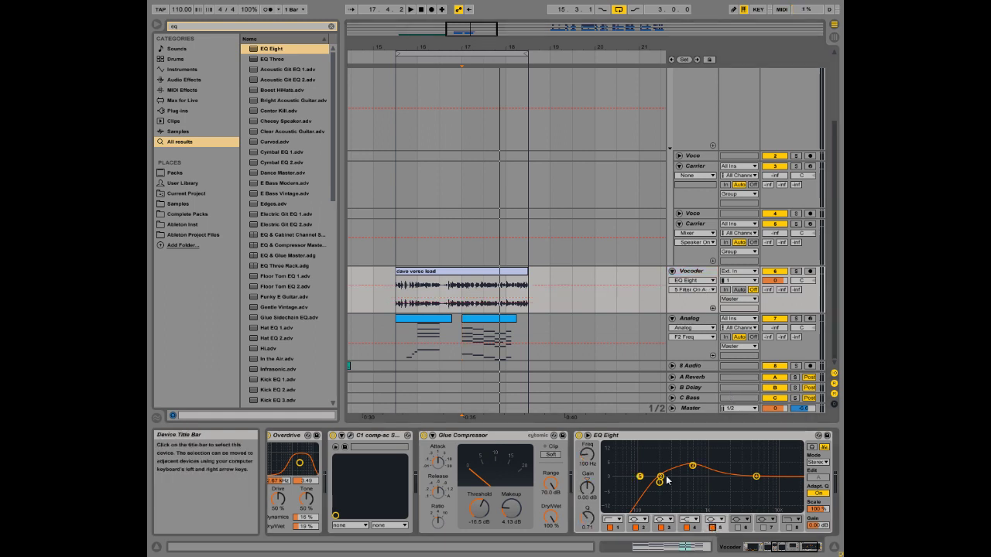
pyautogui.moveTo(639, 477); pyautogui.dragTo(752, 491)
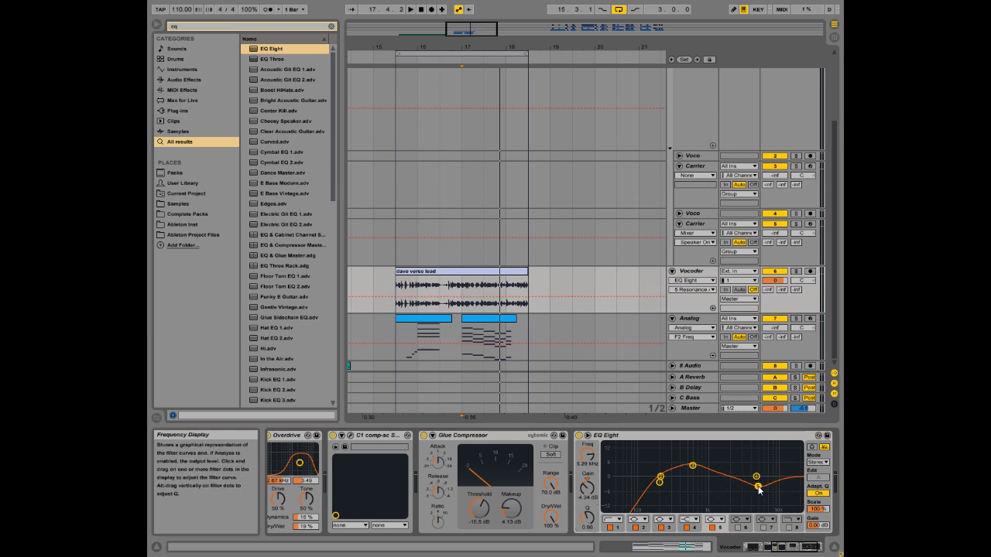
pyautogui.moveTo(760, 489); pyautogui.dragTo(758, 488)
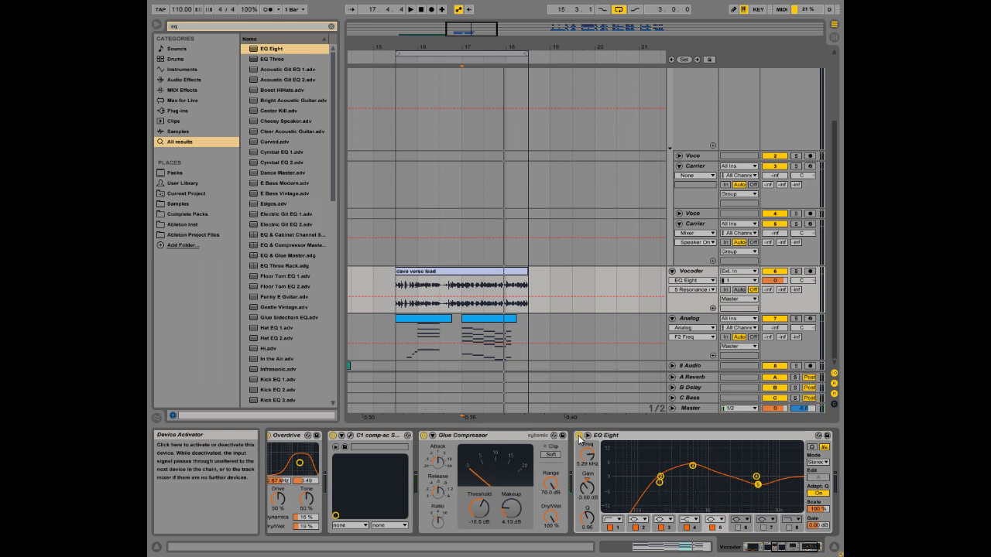
# Compare the vocoder sound with EQ Eight bypassed and active while playing the second part of the loop
pyautogui.click(690, 318)
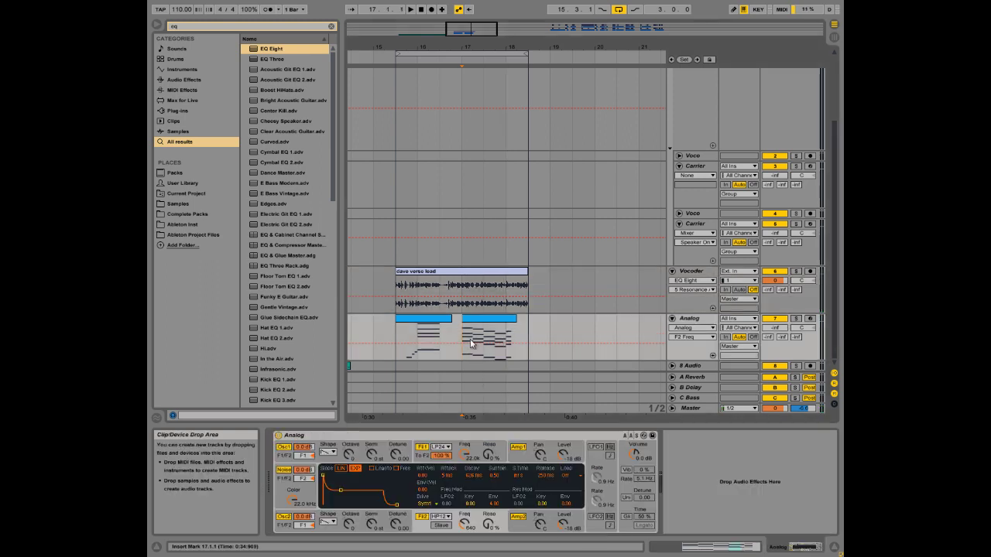
pyautogui.click(687, 277)
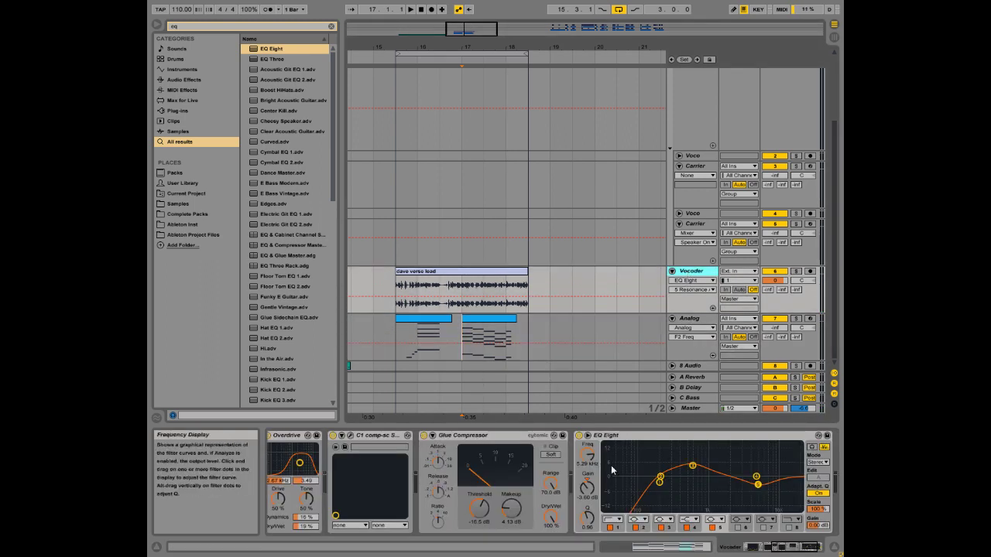
pyautogui.click(579, 438)
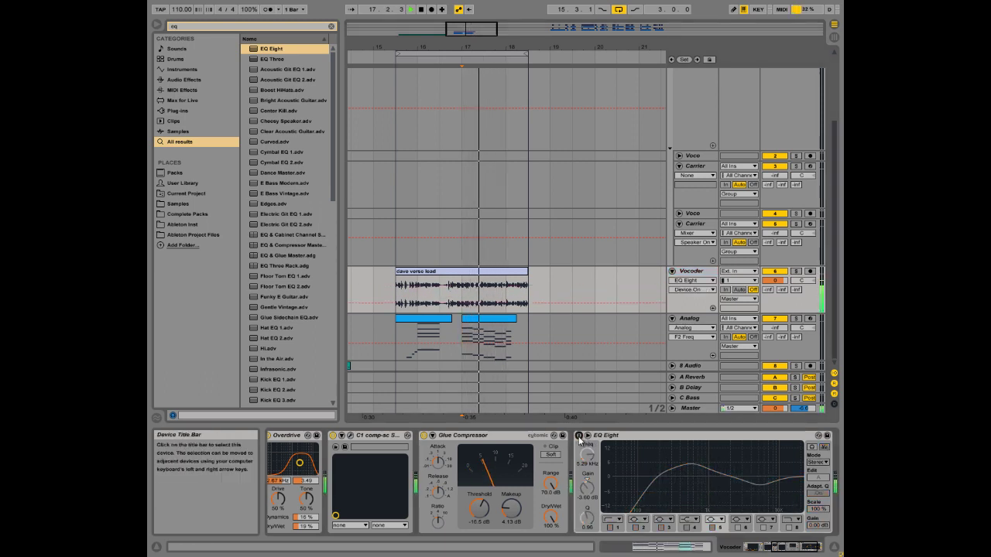
pyautogui.click(580, 438)
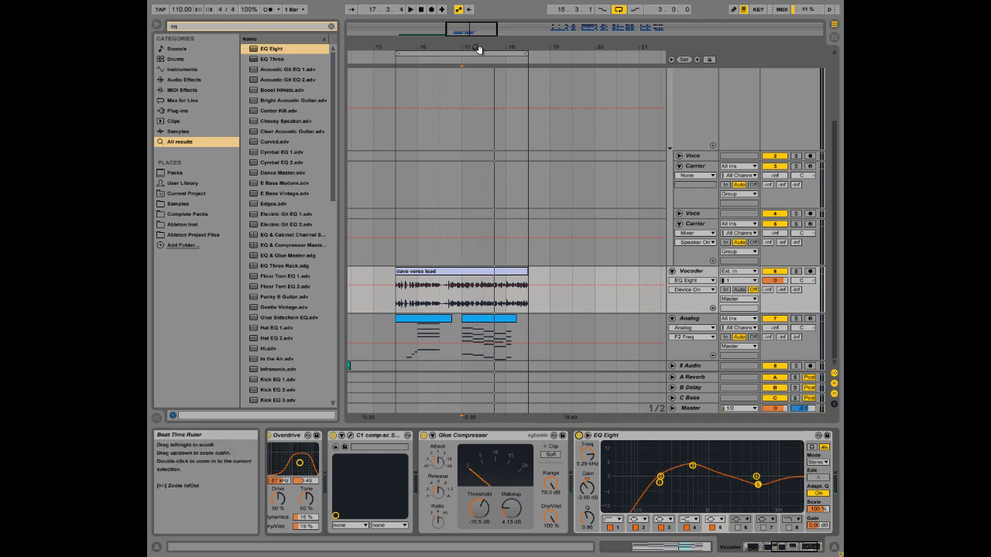
# Show more bars of the arrangement and fold the Analog and Vocoder tracks
pyautogui.moveTo(478, 49); pyautogui.dragTo(476, 36)
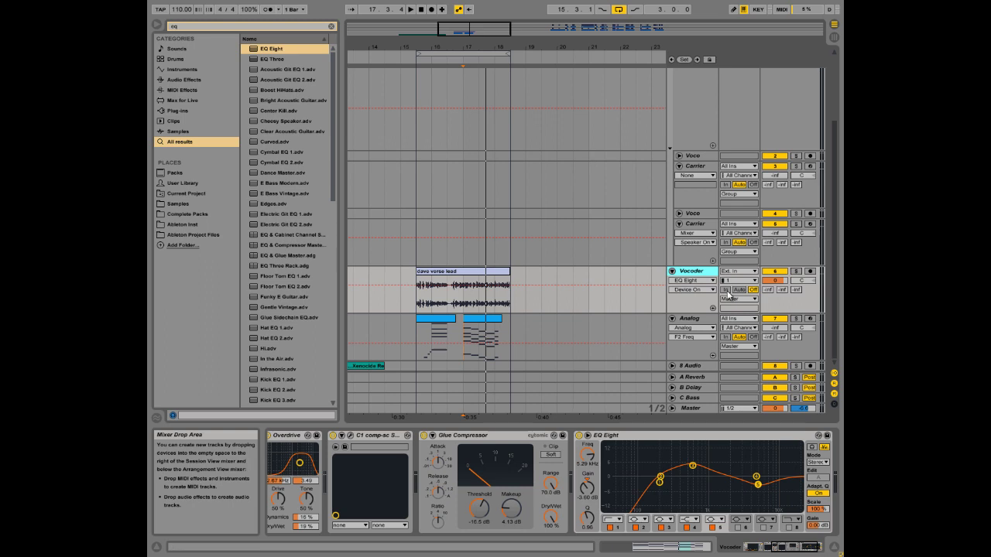
pyautogui.click(673, 318)
pyautogui.click(673, 271)
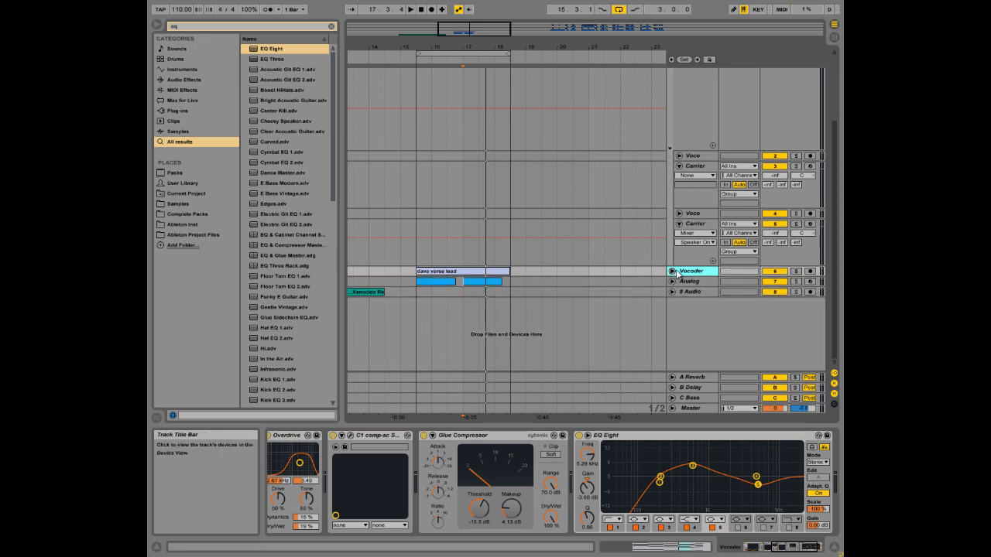